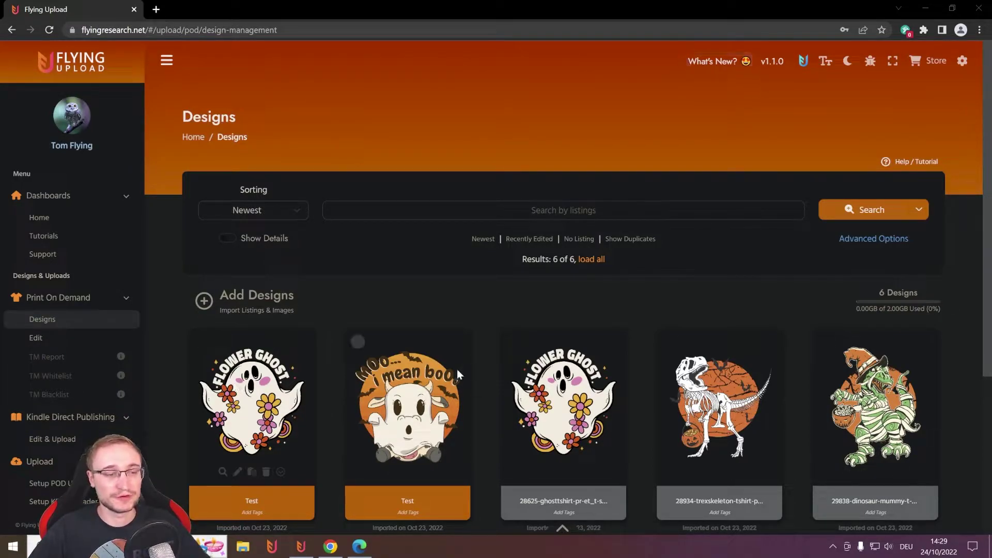
{"action": "left_click", "coordinate": [224, 302]}
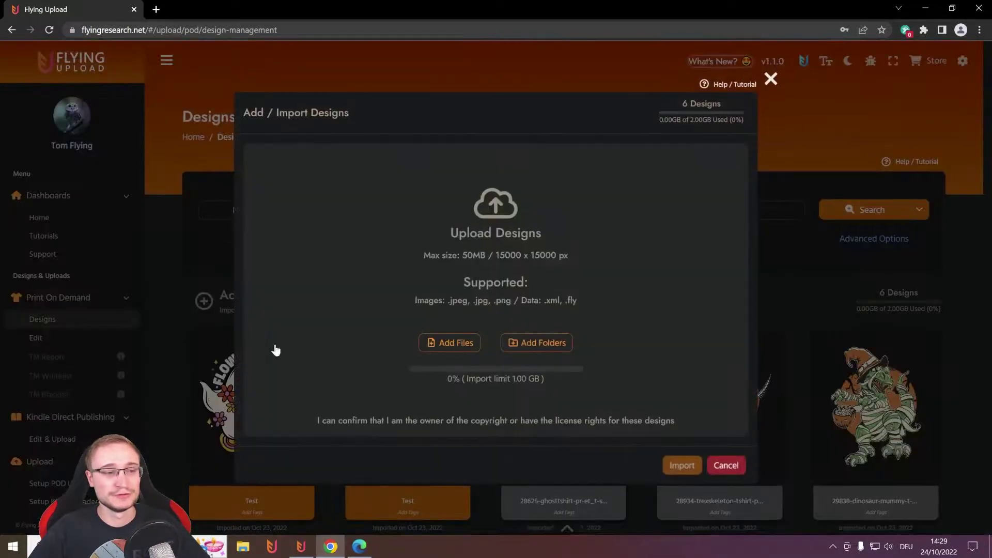
{"action": "left_click", "coordinate": [770, 79]}
{"action": "left_click", "coordinate": [300, 546]}
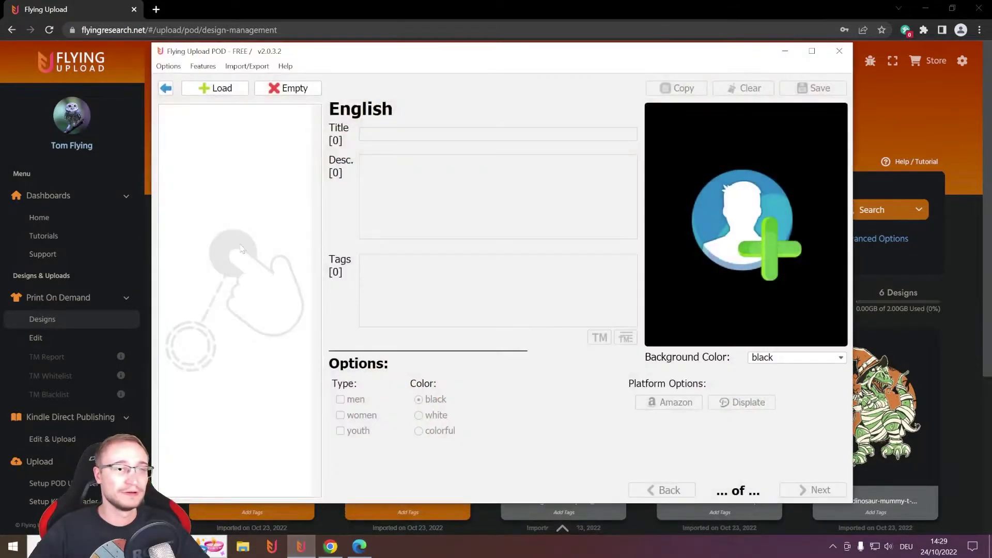
{"action": "left_click", "coordinate": [785, 50]}
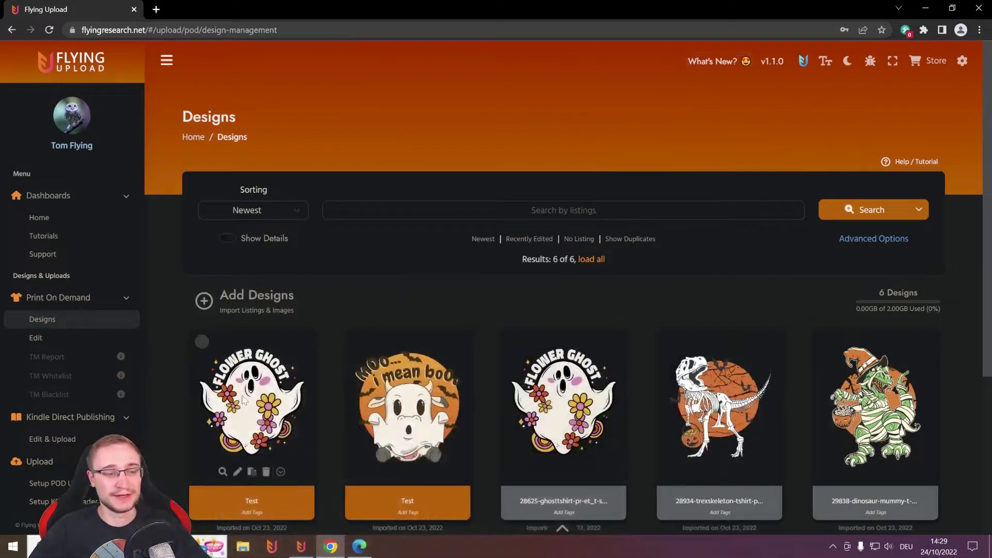
{"action": "left_click_drag", "start_coordinate": [246, 400], "coordinate": [523, 387]}
{"action": "left_click", "coordinate": [406, 512]}
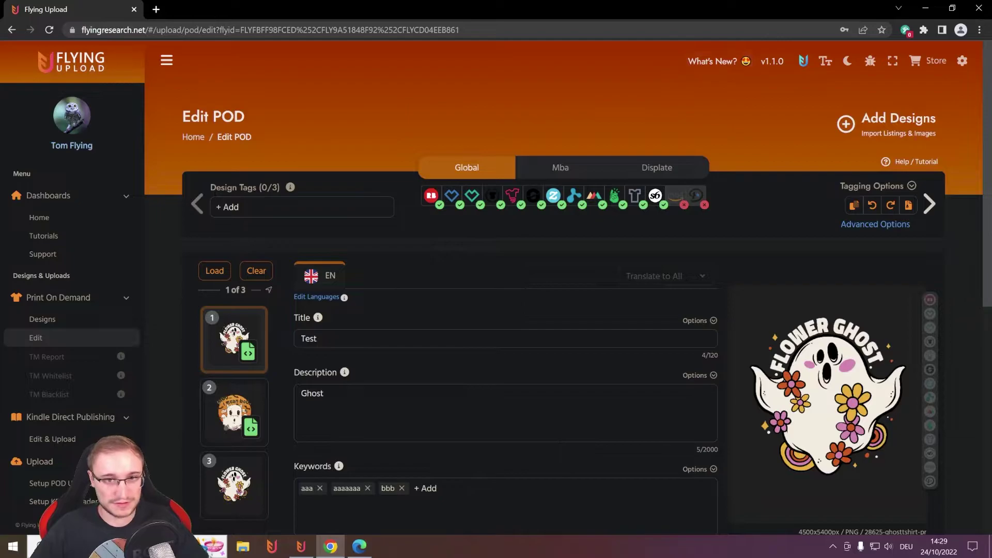
{"action": "left_click", "coordinate": [52, 320]}
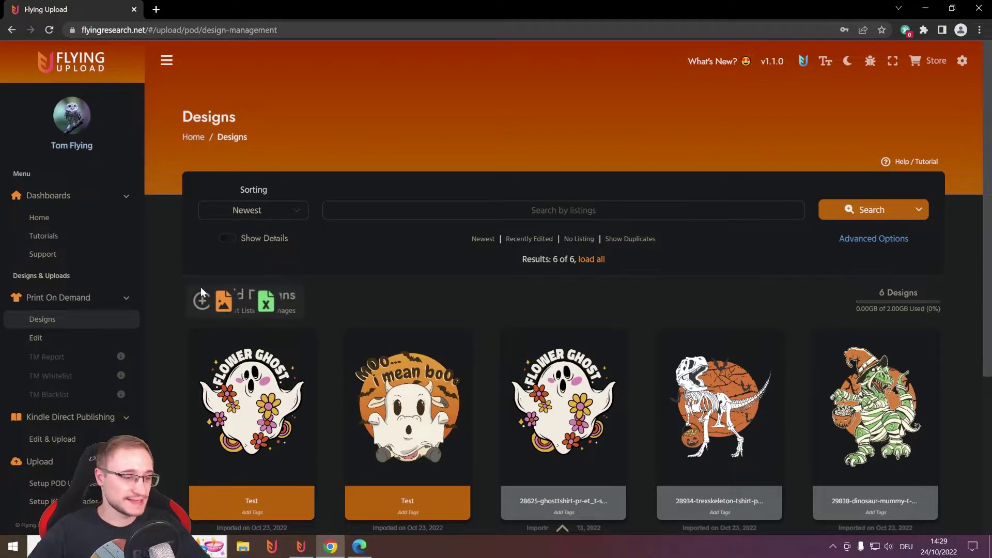
- Start the Import Excel & Spreadsheets wizard, check the desktop uploader's Help menu, then open File Explorer
{"action": "mouse_move", "coordinate": [221, 299]}
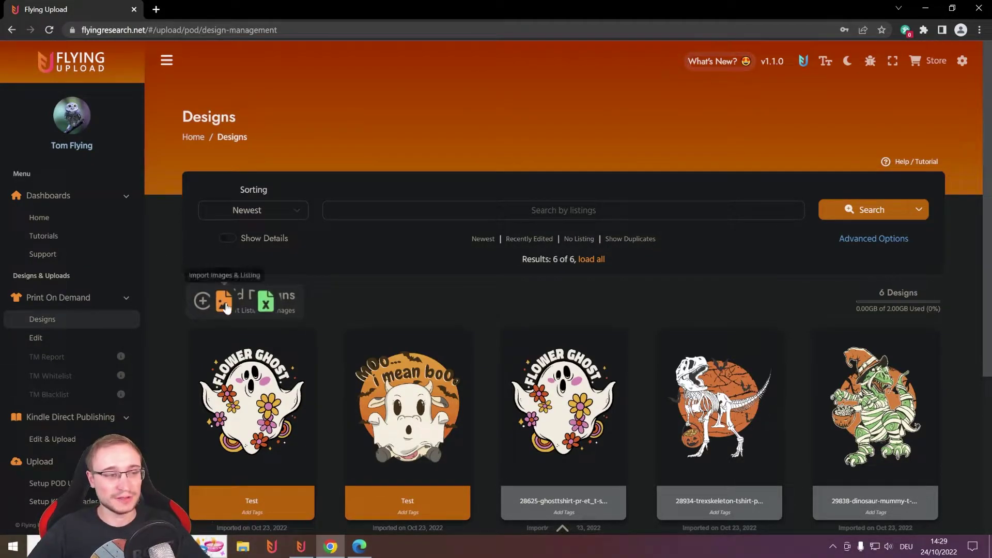
{"action": "left_click", "coordinate": [266, 305]}
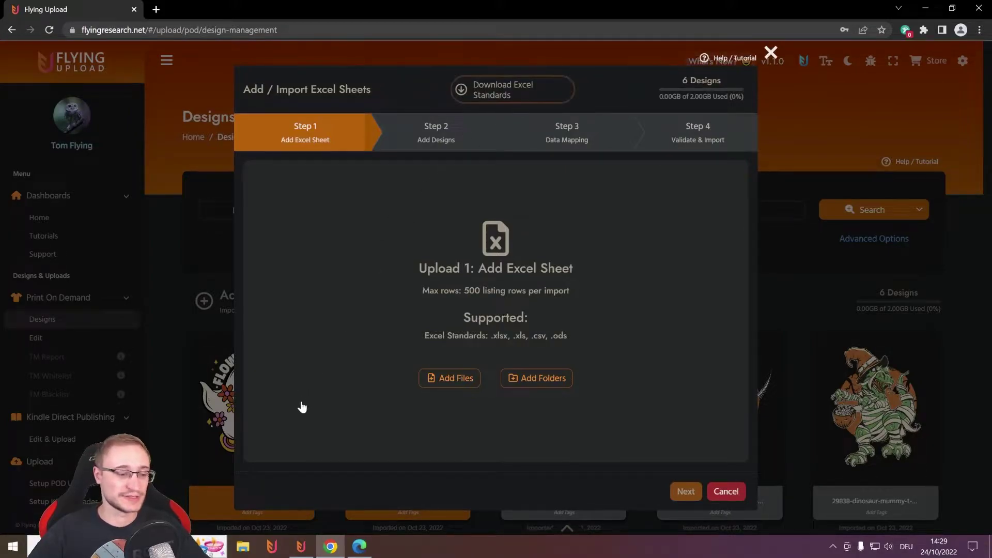
{"action": "left_click", "coordinate": [301, 546]}
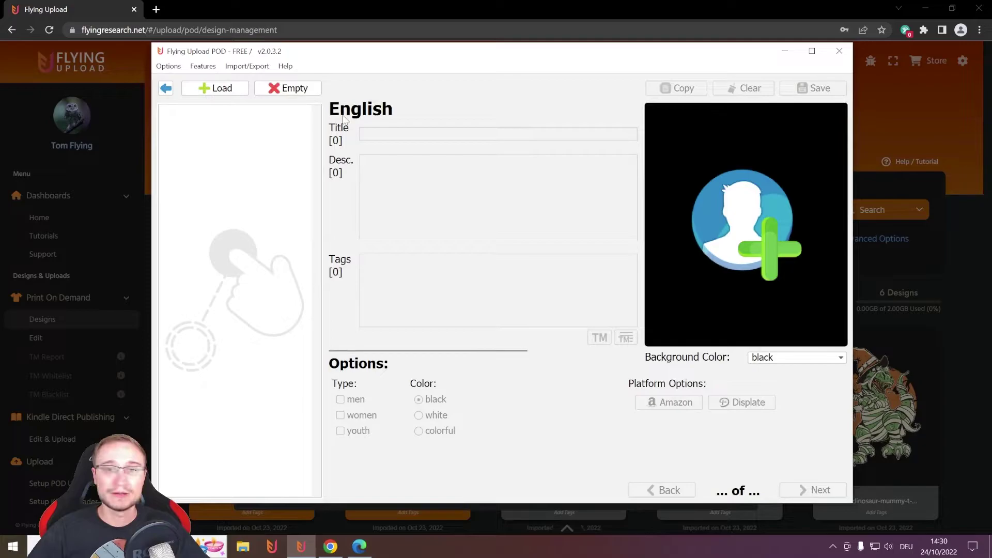
{"action": "left_click", "coordinate": [285, 66]}
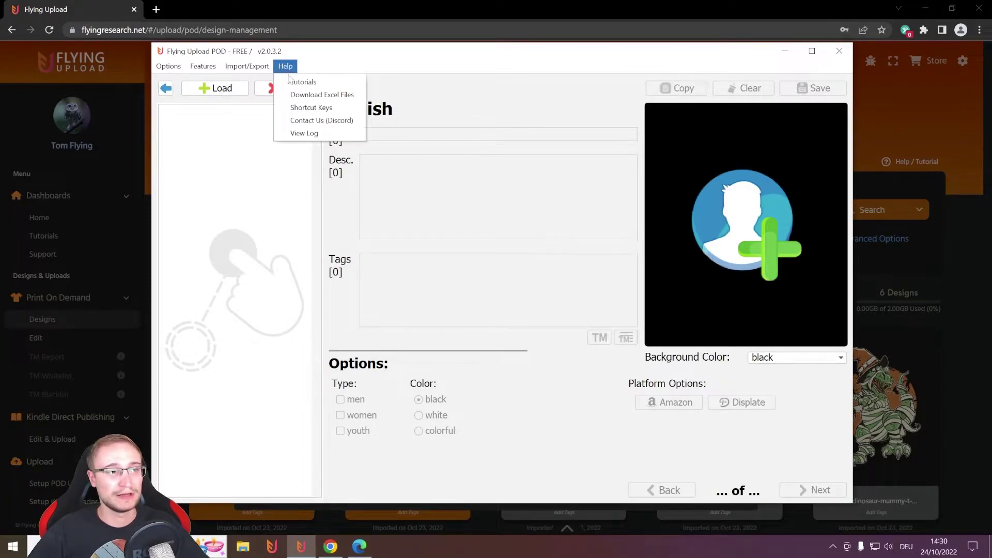
{"action": "left_click", "coordinate": [784, 50]}
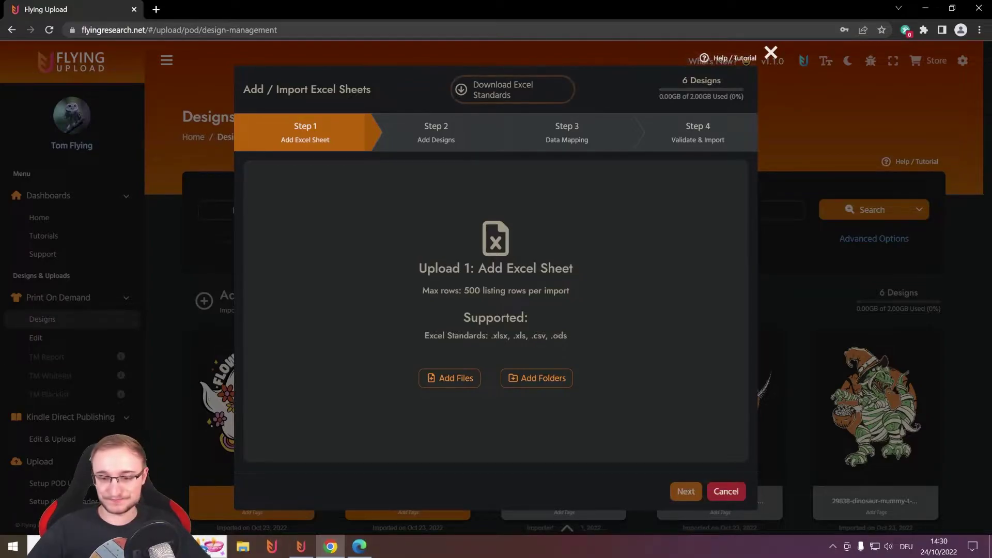
{"action": "left_click", "coordinate": [242, 546]}
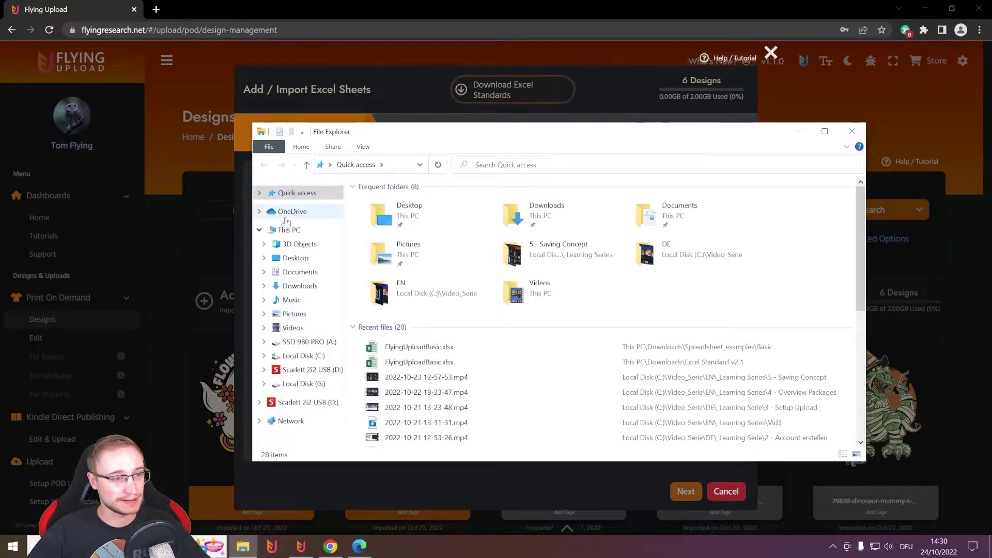
- Browse Downloads into Excel Standard v2.1 and briefly open, then close, FlyingUploadBasic.xlsx
{"action": "left_click", "coordinate": [300, 286]}
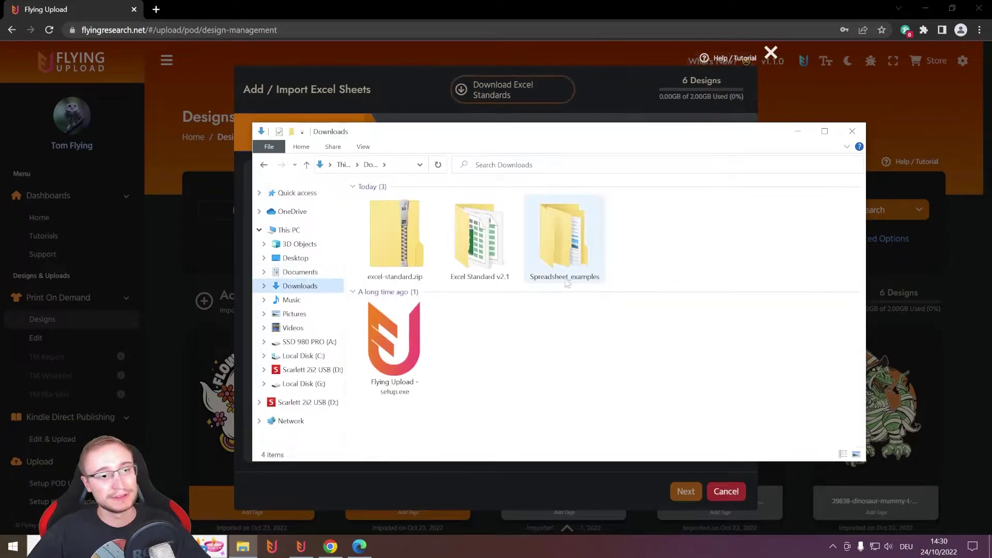
{"action": "left_click", "coordinate": [485, 236]}
{"action": "left_click", "coordinate": [392, 238]}
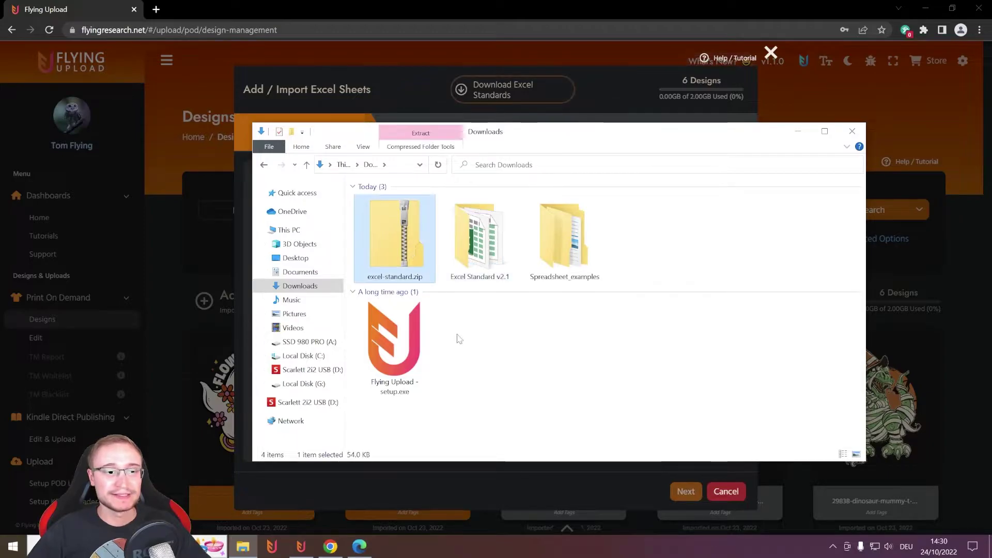
{"action": "double_click", "coordinate": [472, 251]}
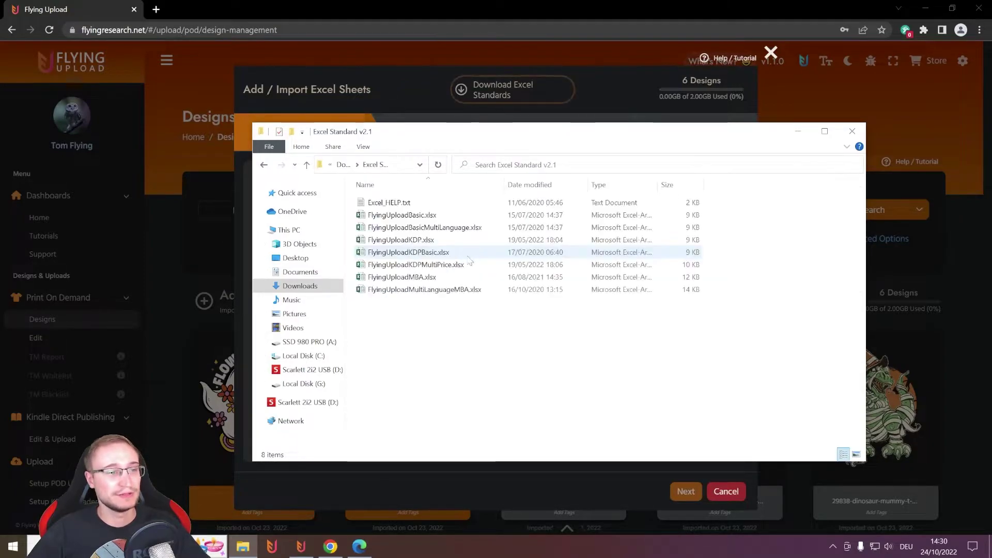
{"action": "left_click", "coordinate": [407, 215]}
{"action": "double_click", "coordinate": [408, 215]}
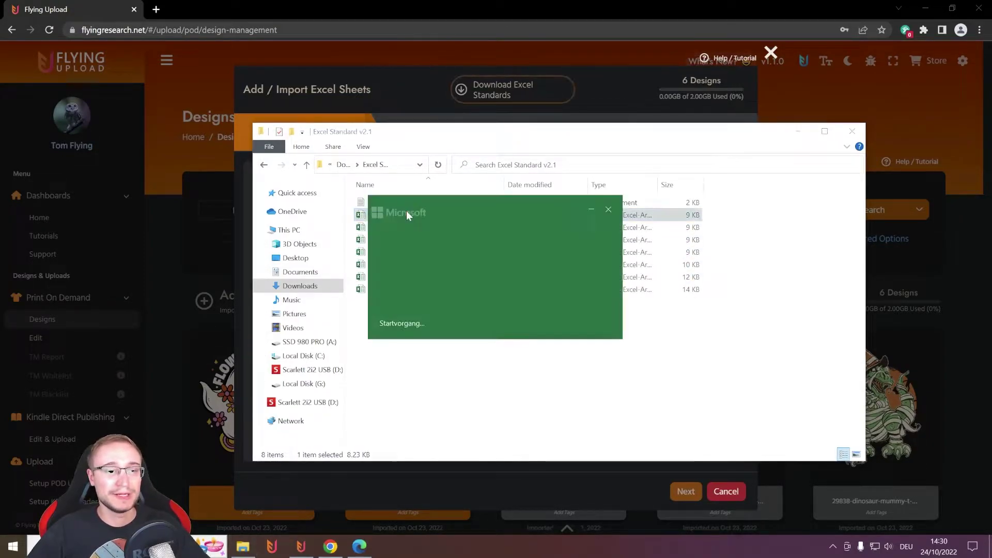
{"action": "left_click", "coordinate": [978, 9]}
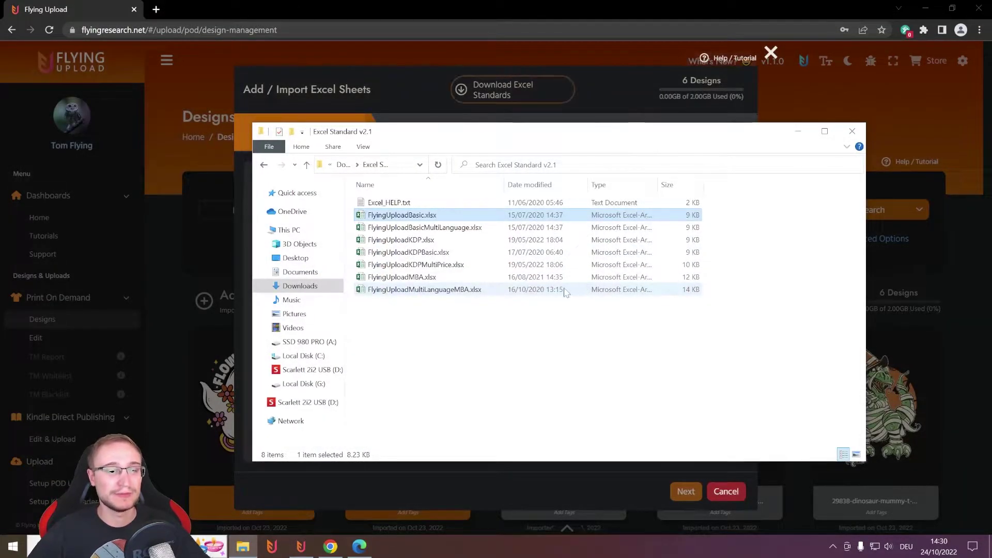
- Open the FlyingUploadMBA.xlsx template in Excel
{"action": "left_click", "coordinate": [423, 241]}
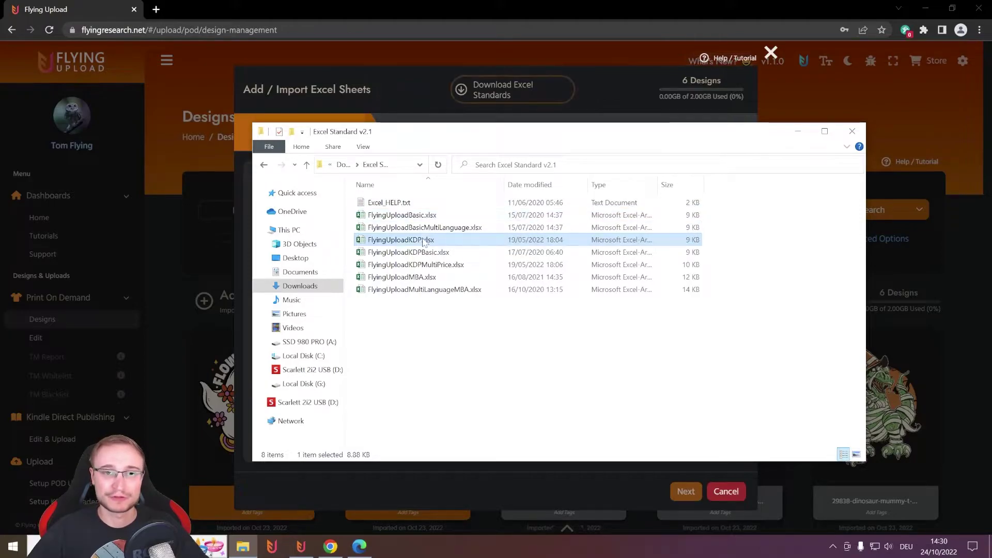
{"action": "left_click", "coordinate": [422, 278]}
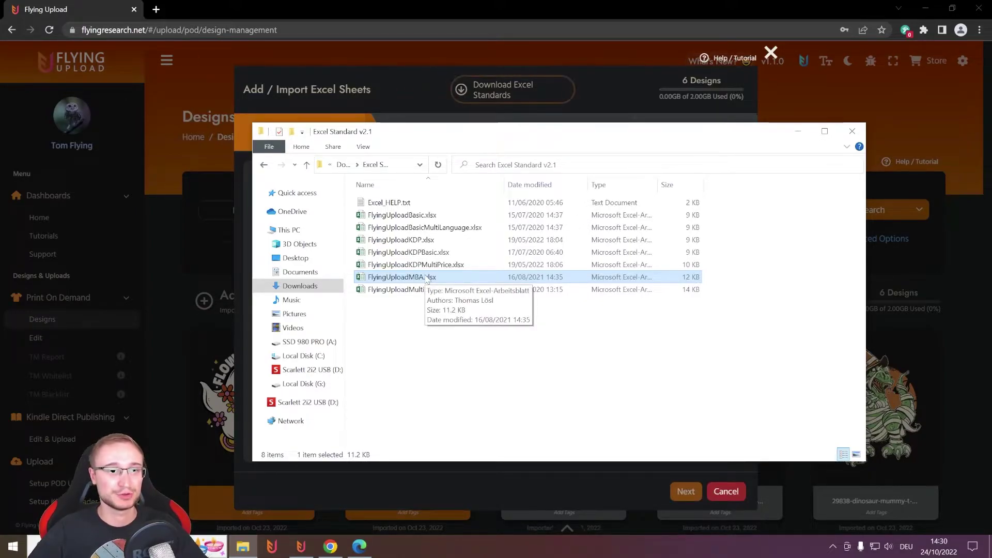
{"action": "key", "text": "Up"}
{"action": "key", "text": "Up"}
{"action": "key", "text": "Up"}
{"action": "key", "text": "Up"}
{"action": "key", "text": "Up"}
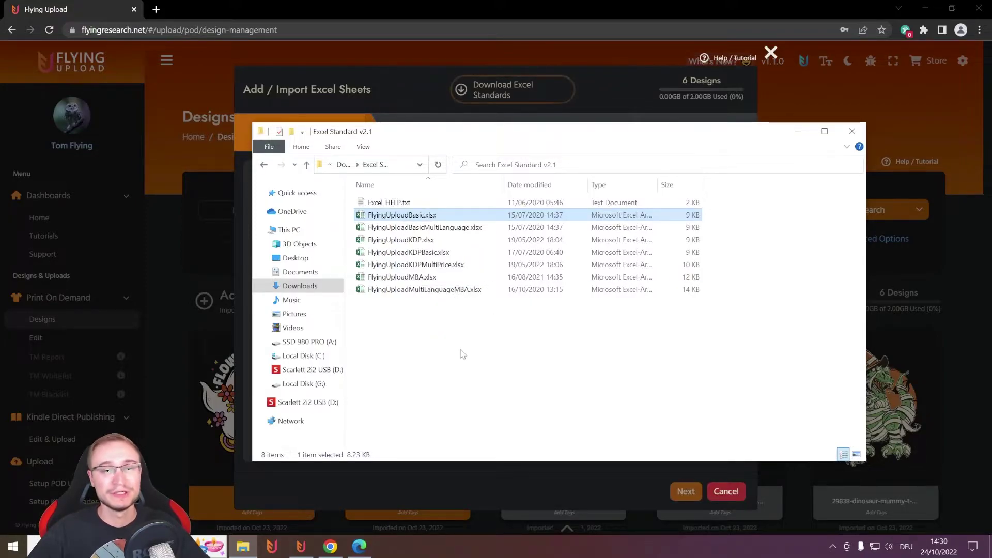
{"action": "left_click", "coordinate": [409, 279]}
{"action": "double_click", "coordinate": [409, 278]}
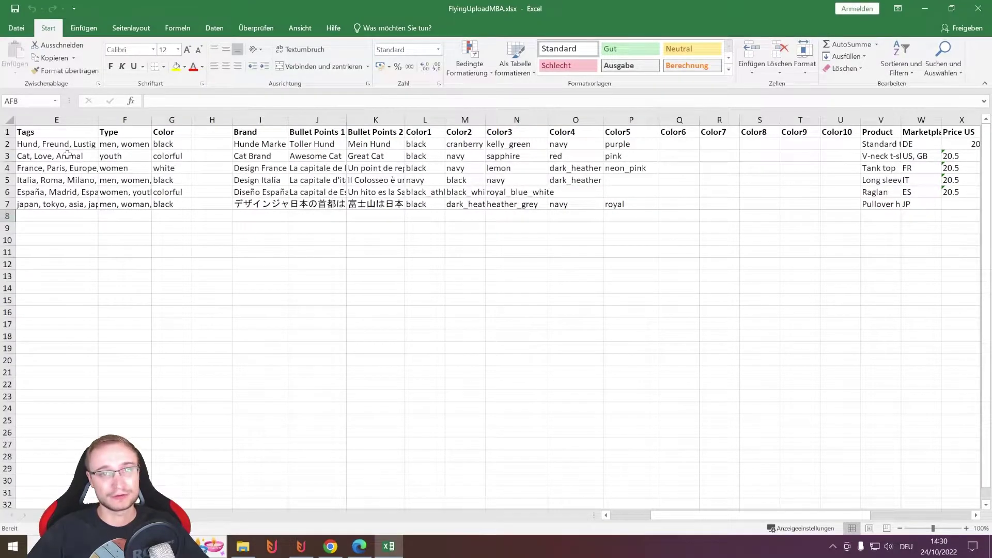
- Close the FlyingUploadMBA.xlsx workbook after reviewing its columns
{"action": "left_click", "coordinate": [987, 9]}
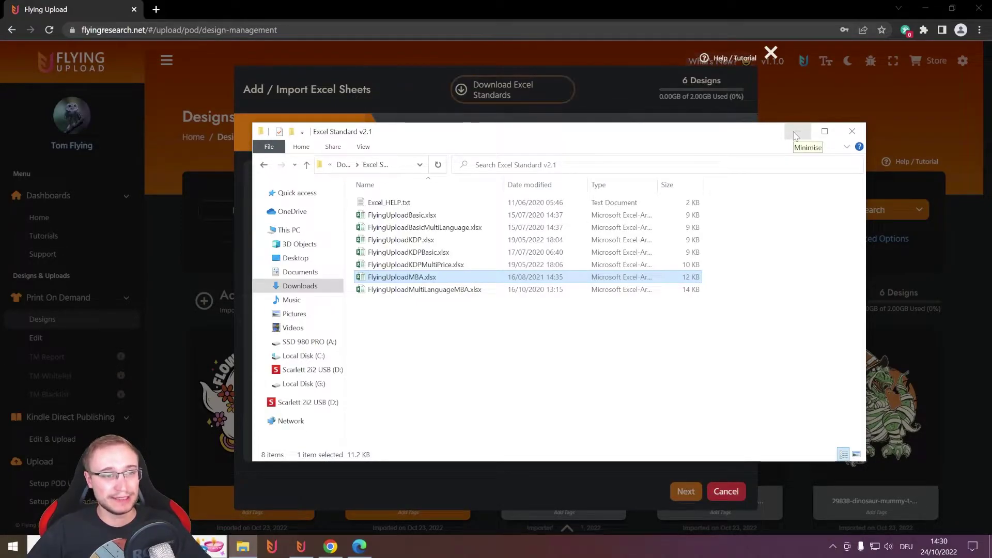
- Go back to Downloads and open Spreadsheet_examples > Basic
{"action": "left_click", "coordinate": [264, 164]}
{"action": "double_click", "coordinate": [561, 247]}
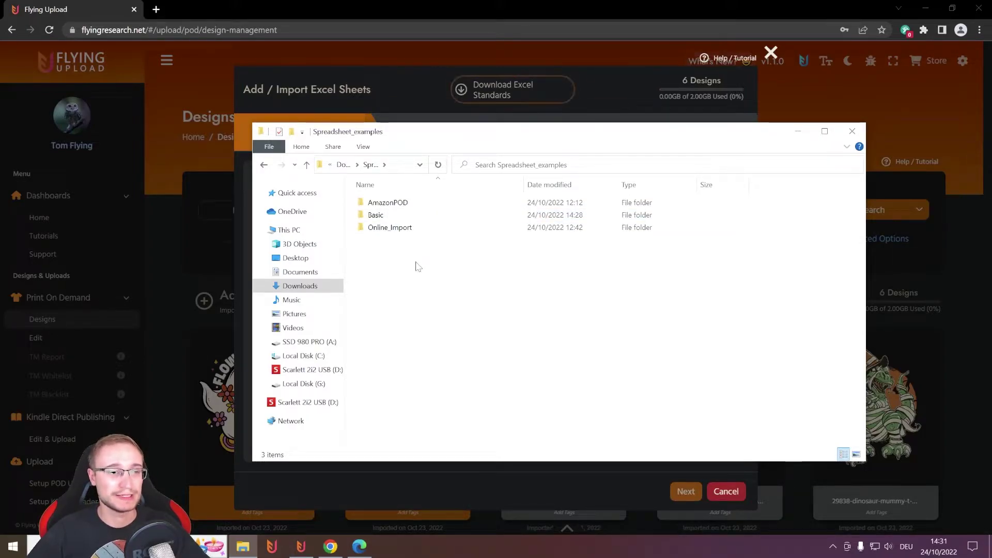
{"action": "double_click", "coordinate": [376, 215]}
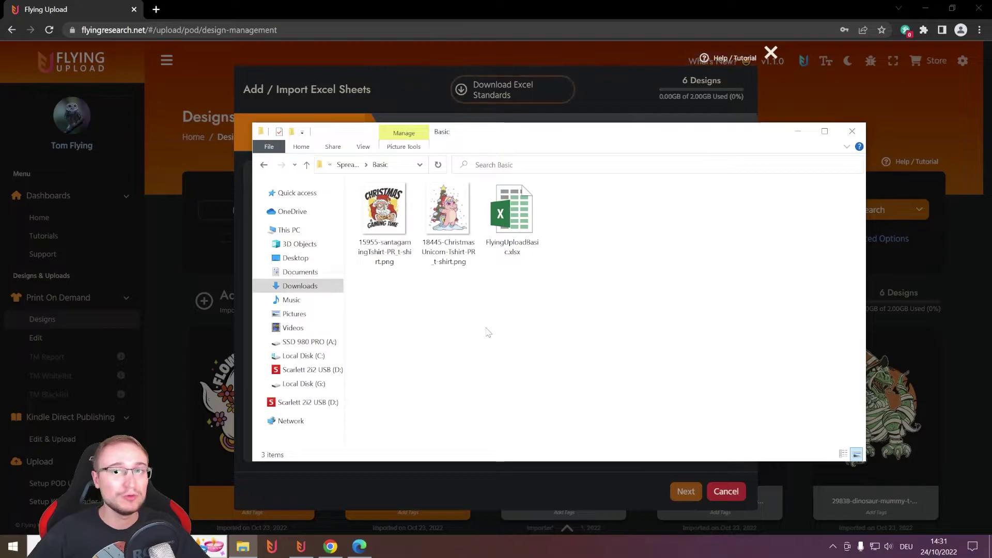
- Minimize the desktop uploader and look over FlyingUploadBasic.xlsx and the two Christmas PNGs
{"action": "left_click", "coordinate": [300, 546]}
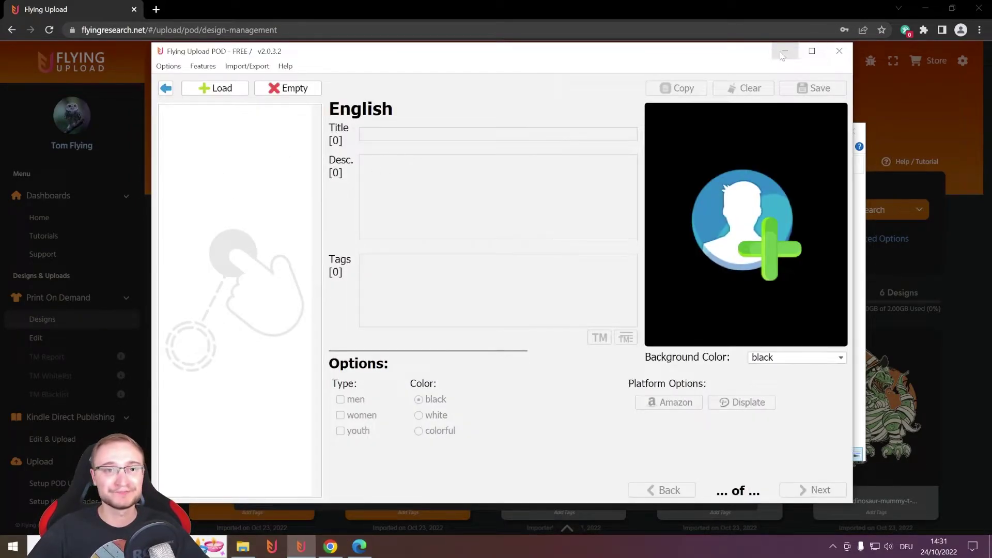
{"action": "left_click", "coordinate": [785, 50]}
{"action": "left_click", "coordinate": [512, 222]}
{"action": "key", "text": "Left"}
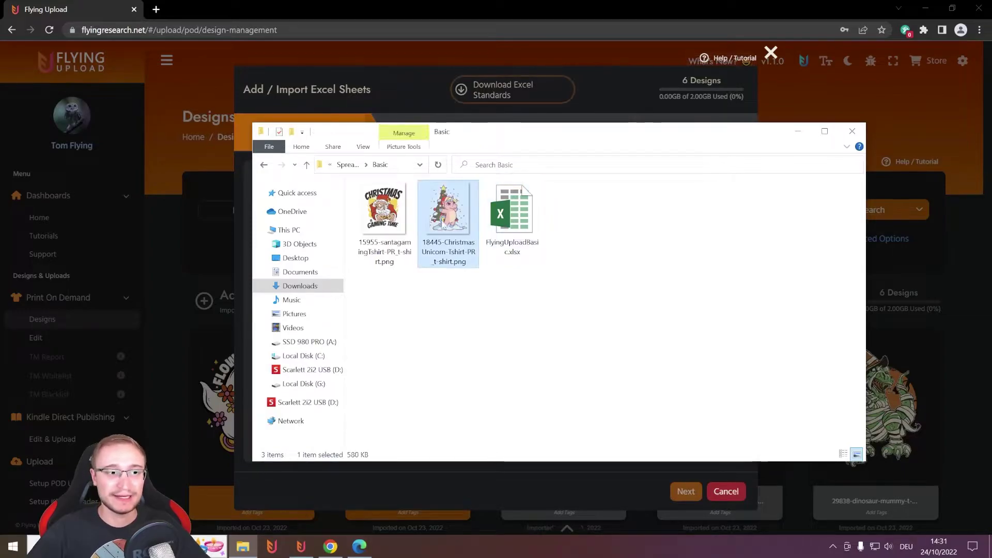
{"action": "key", "text": "Left"}
{"action": "left_click", "coordinate": [495, 308]}
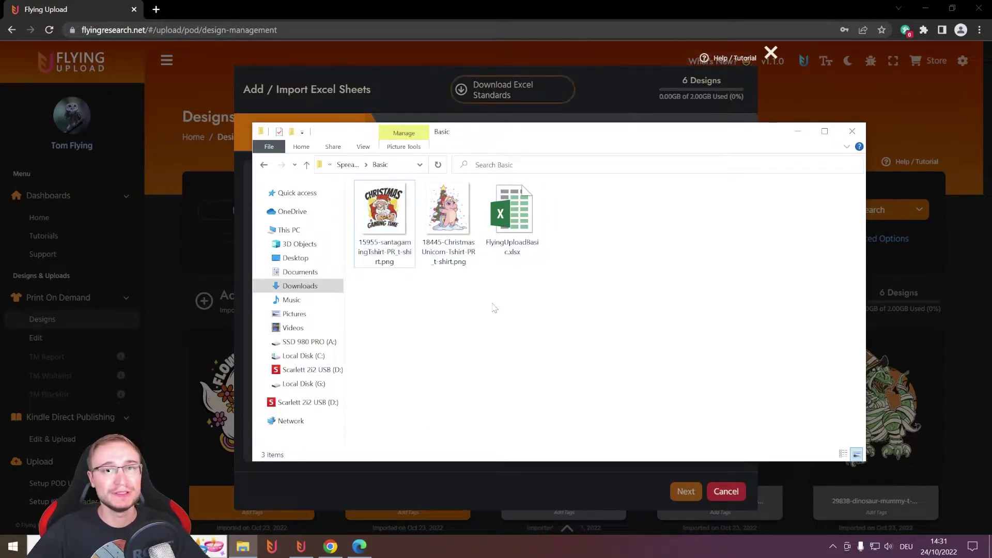
- Open FlyingUploadBasic.xlsx in Excel and select cell A2 holding the first image path
{"action": "double_click", "coordinate": [514, 222]}
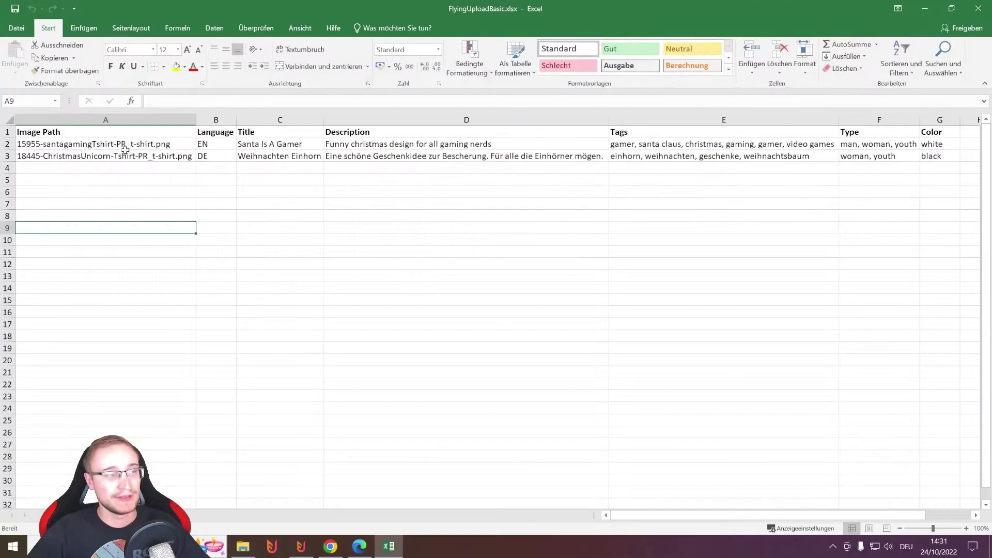
{"action": "left_click", "coordinate": [66, 147]}
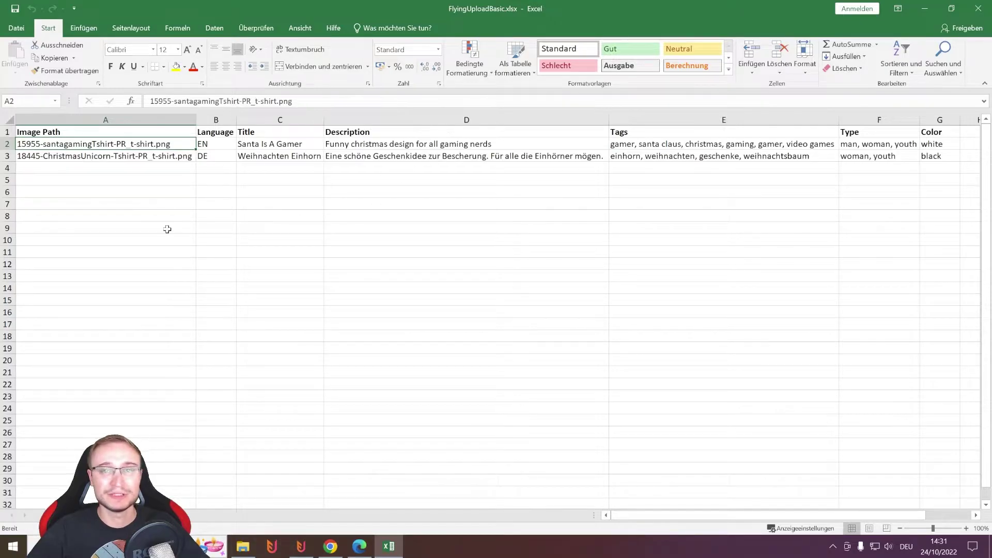
- Close Excel, move the file-open dialog aside, and bring up the POD app and Basic folder
{"action": "left_click", "coordinate": [978, 8]}
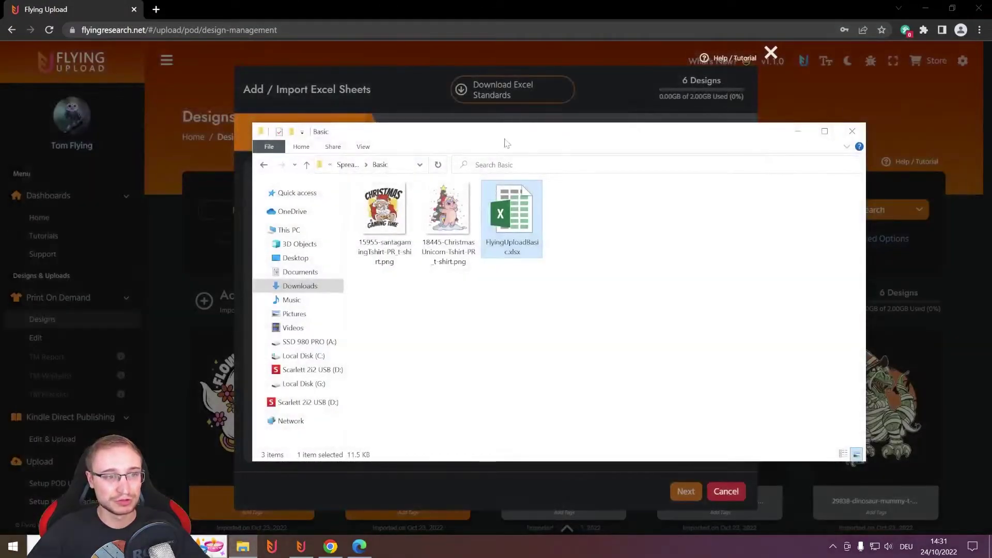
{"action": "left_click_drag", "start_coordinate": [505, 136], "coordinate": [619, 112]}
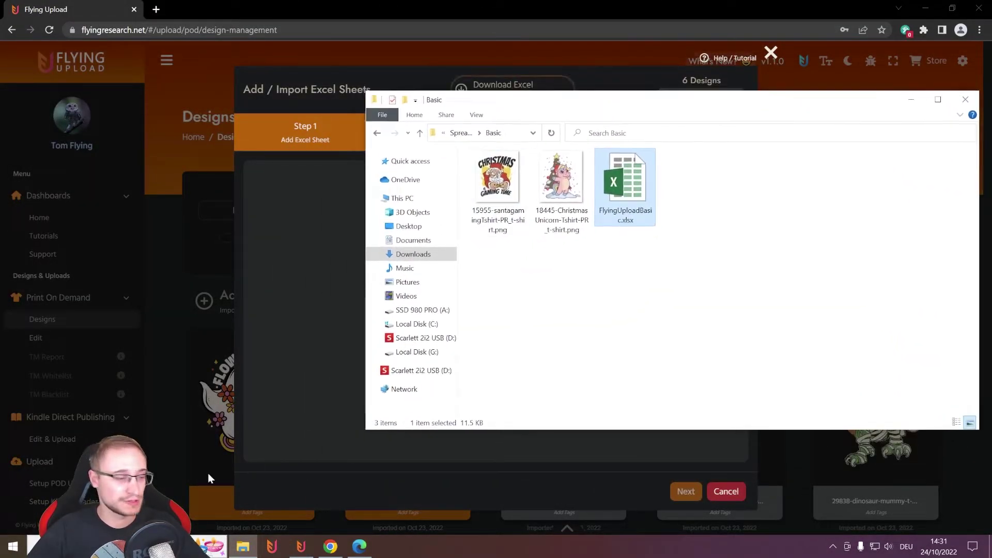
{"action": "left_click", "coordinate": [305, 541]}
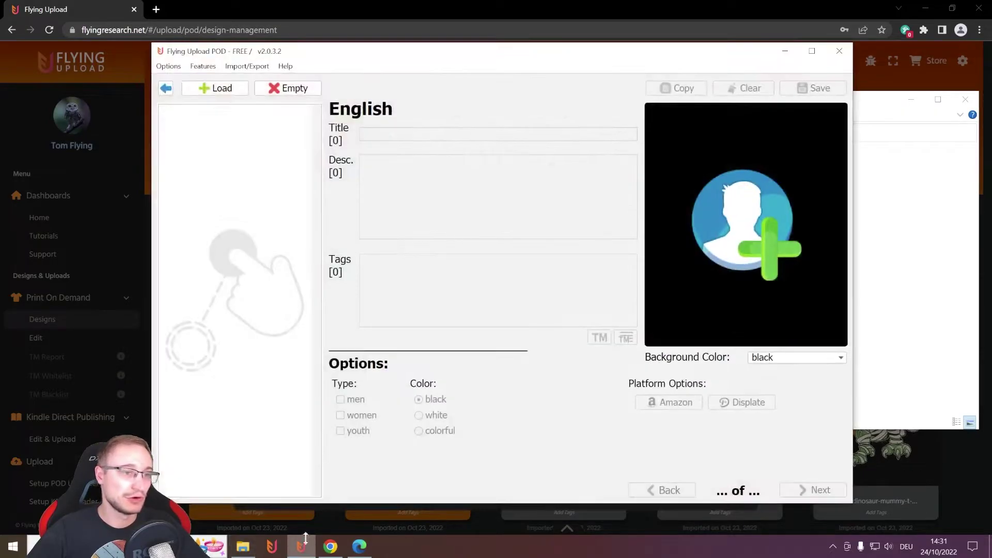
{"action": "left_click", "coordinate": [921, 259]}
- Drag FlyingUploadBasic.xlsx onto the POD app's design list and view the Christmas unicorn listing
{"action": "left_click", "coordinate": [625, 195]}
{"action": "left_click_drag", "start_coordinate": [625, 195], "coordinate": [209, 178]}
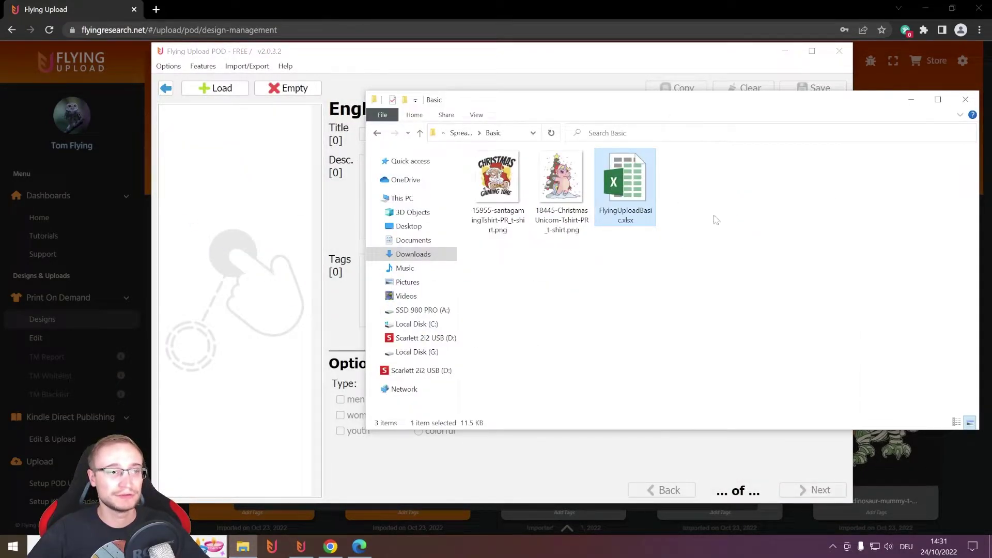
{"action": "left_click", "coordinate": [911, 99]}
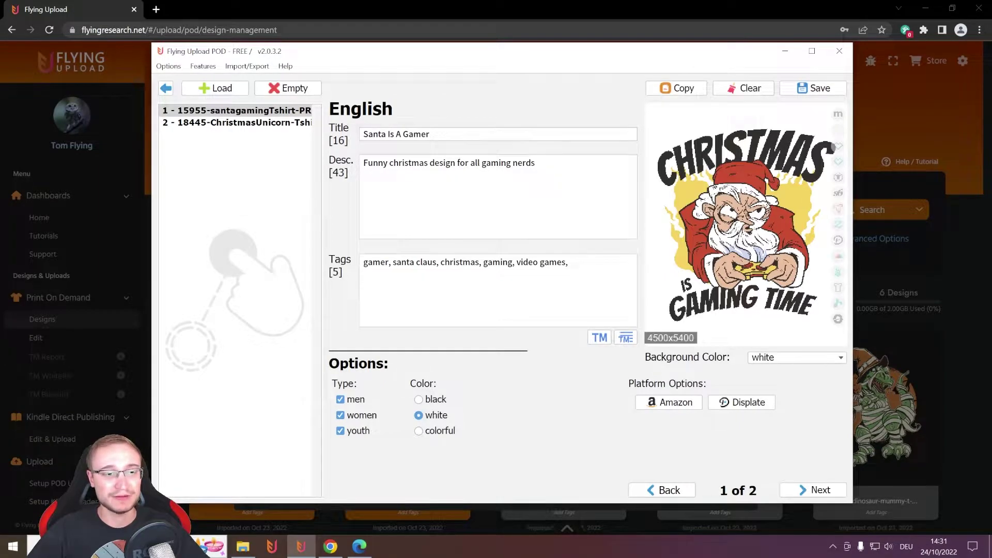
{"action": "left_click", "coordinate": [270, 123]}
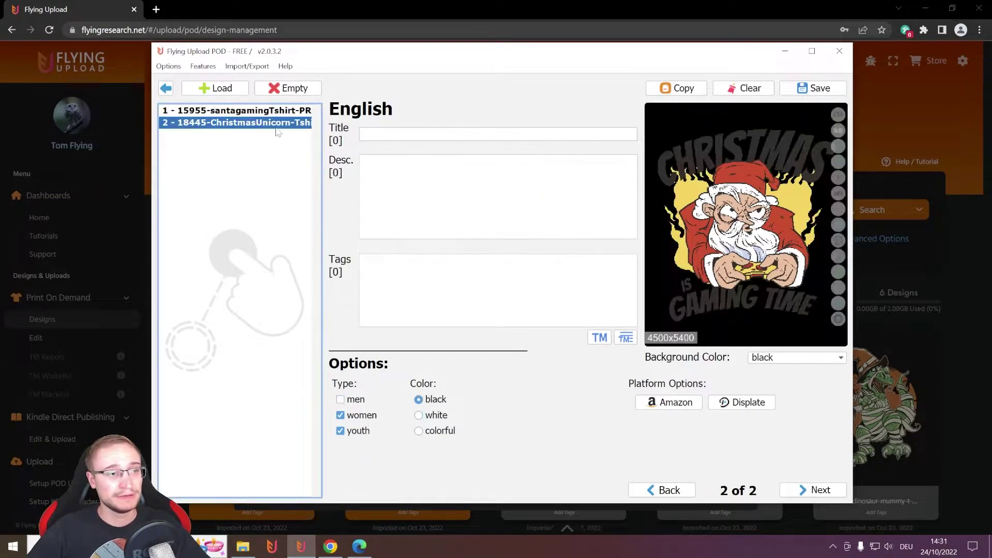
- Set the country to Germany (DE), reopen the editor, and view unicorn (German) and Santa (English) listings
{"action": "left_click", "coordinate": [170, 92]}
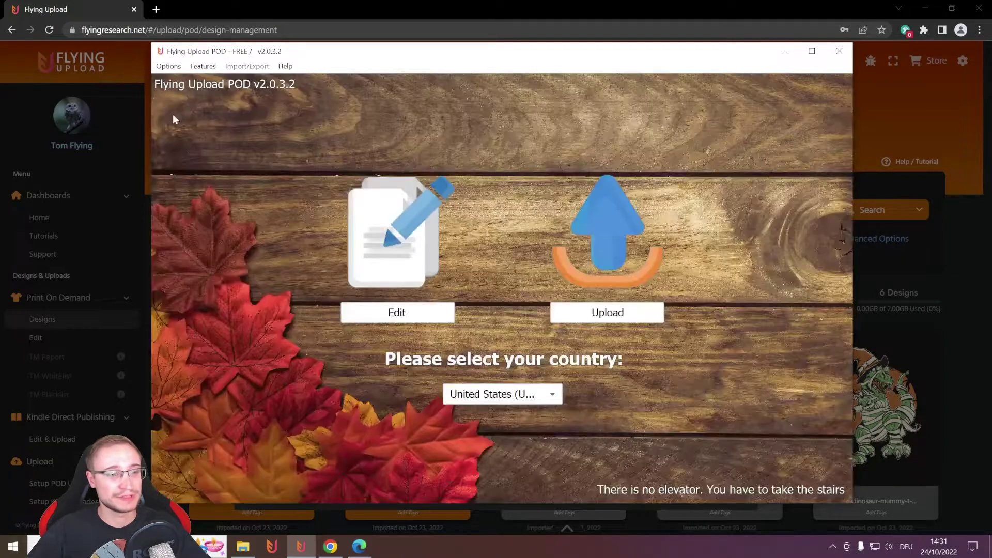
{"action": "left_click", "coordinate": [480, 395]}
{"action": "left_click", "coordinate": [474, 306]}
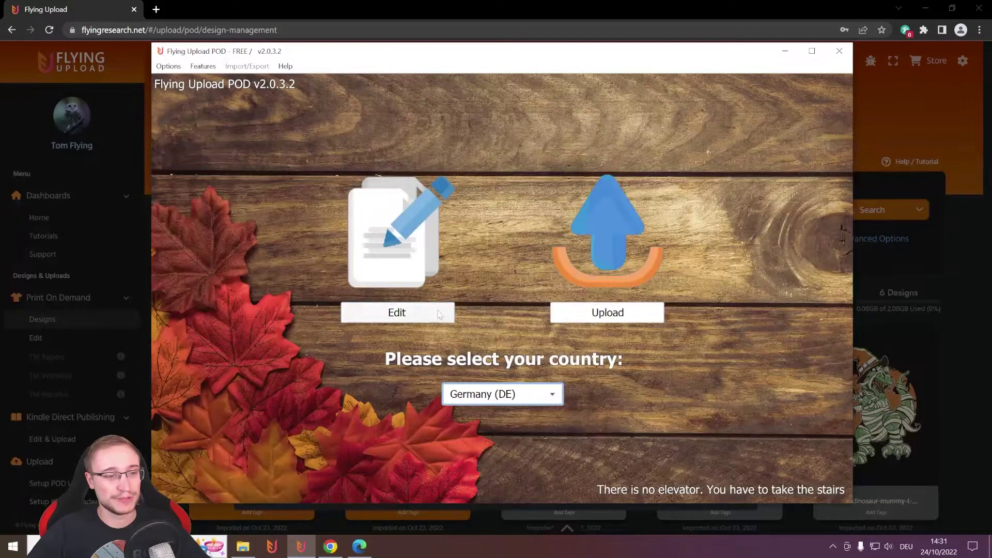
{"action": "left_click", "coordinate": [398, 312]}
{"action": "left_click", "coordinate": [252, 124]}
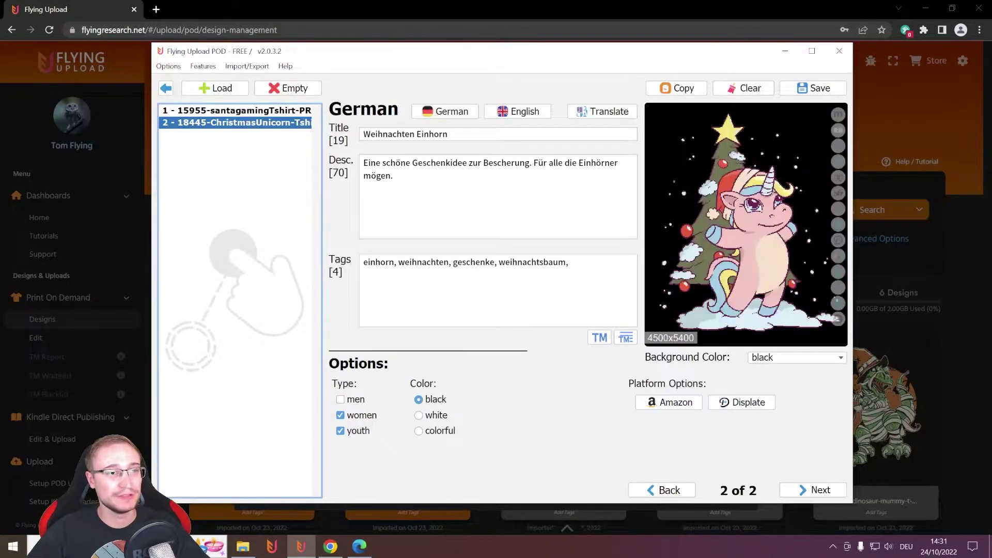
{"action": "left_click", "coordinate": [263, 111]}
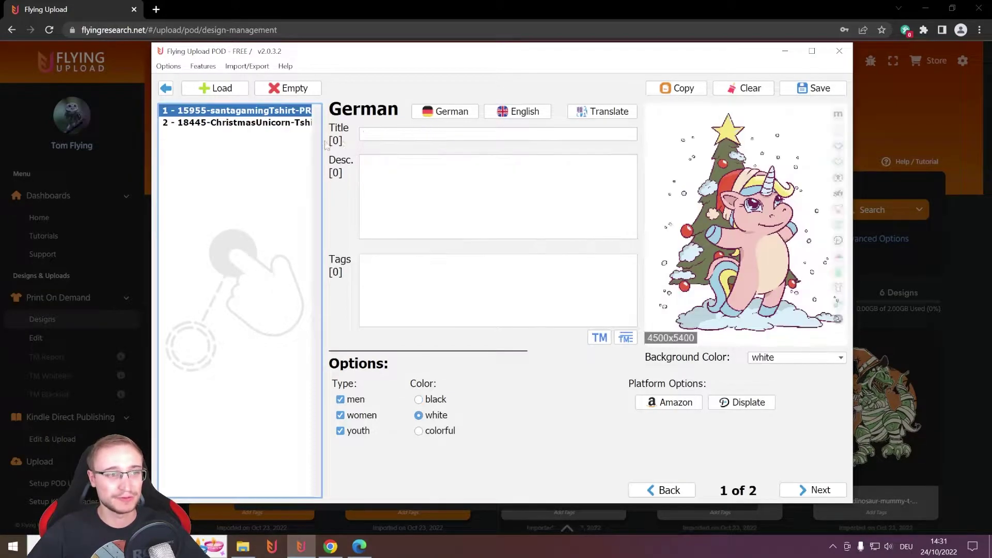
{"action": "left_click", "coordinate": [522, 112]}
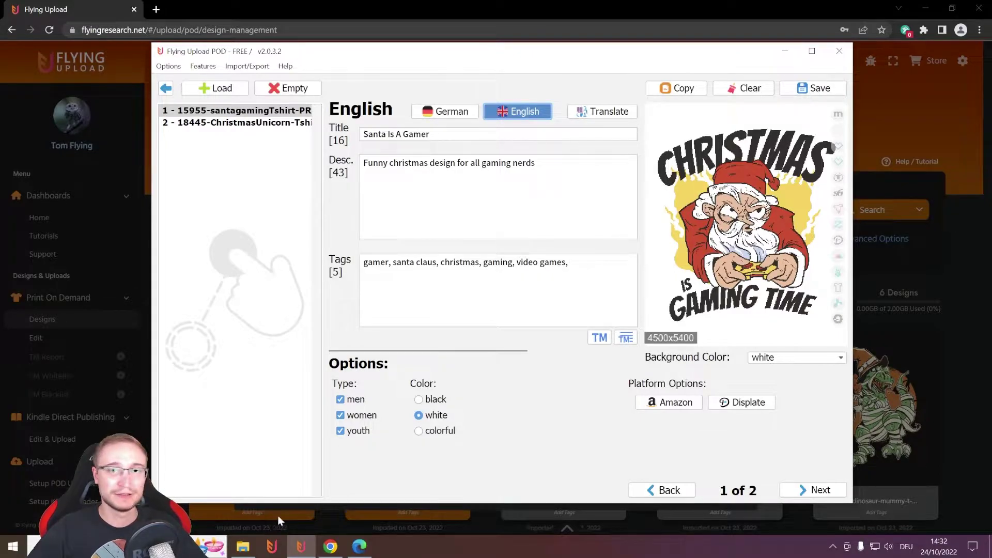
- Empty the POD app's list of loaded designs and confirm clearing them
{"action": "left_click", "coordinate": [241, 547]}
{"action": "left_click", "coordinate": [559, 226]}
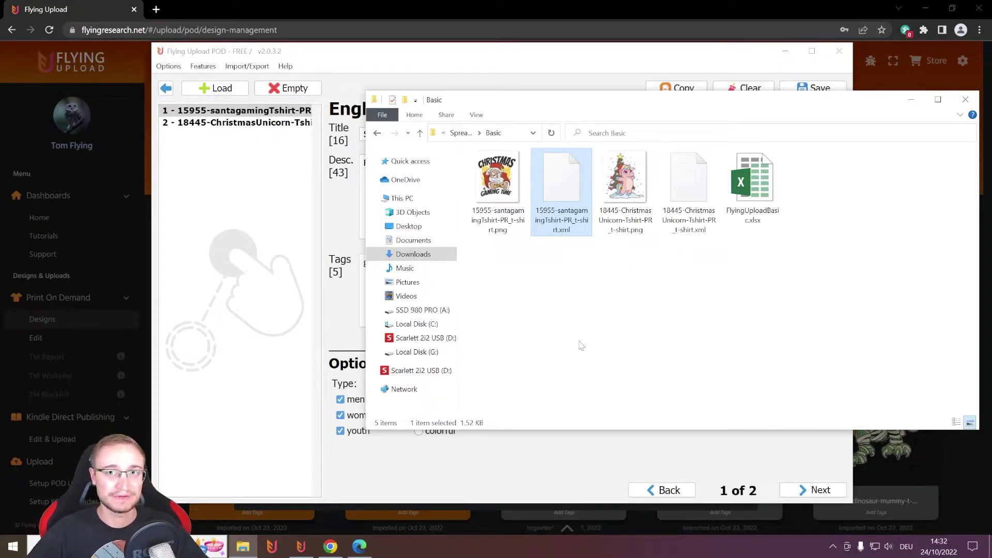
{"action": "left_click", "coordinate": [750, 197]}
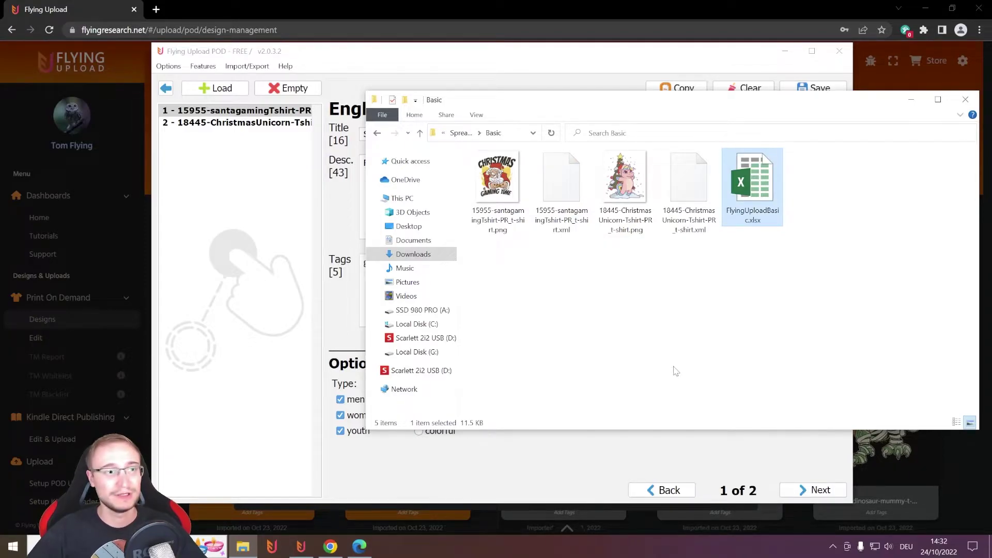
{"action": "left_click", "coordinate": [305, 87]}
{"action": "left_click", "coordinate": [523, 303]}
- Drag both design PNGs and their XML files into the app, check both listings, then minimize it
{"action": "left_click", "coordinate": [914, 292]}
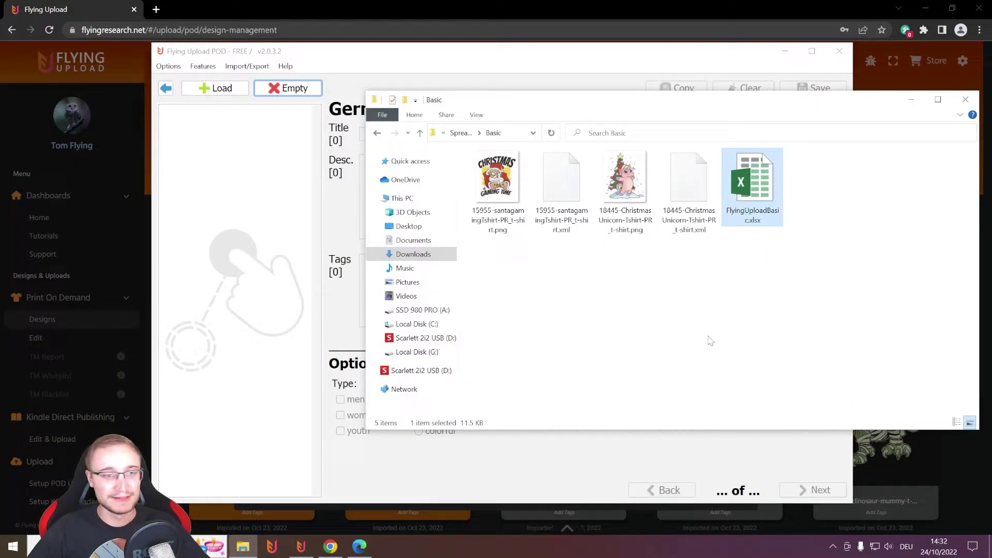
{"action": "left_click", "coordinate": [603, 302]}
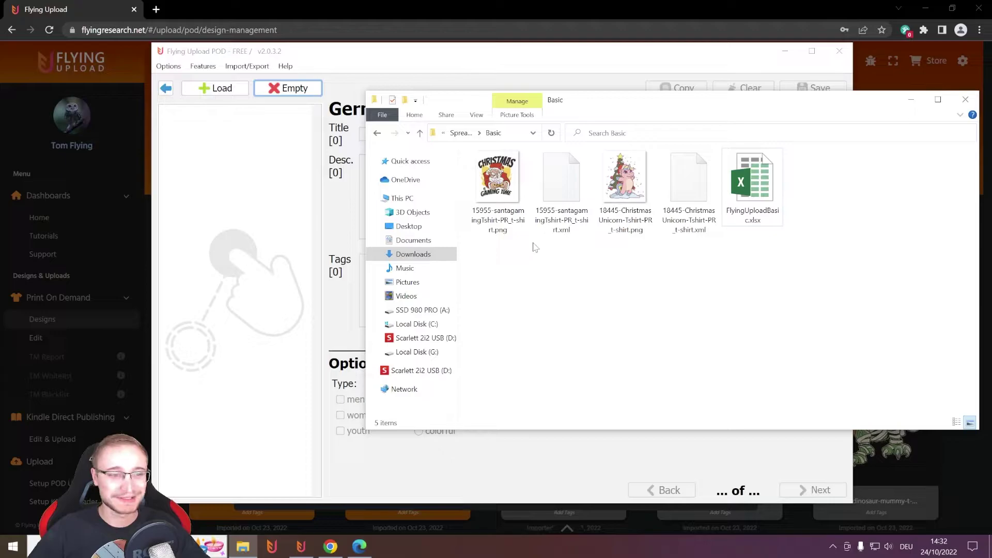
{"action": "left_click_drag", "start_coordinate": [515, 258], "coordinate": [681, 202]}
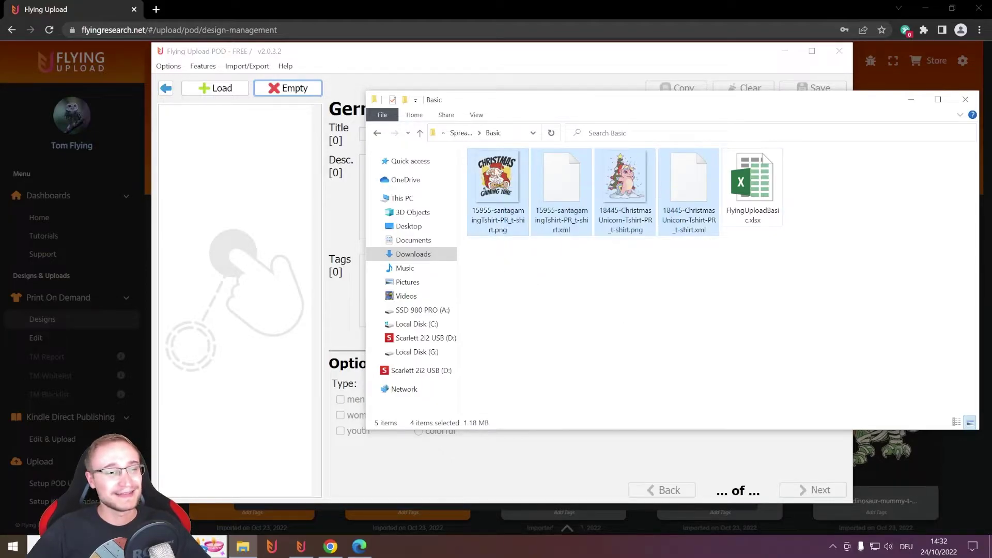
{"action": "left_click_drag", "start_coordinate": [497, 186], "coordinate": [255, 184]}
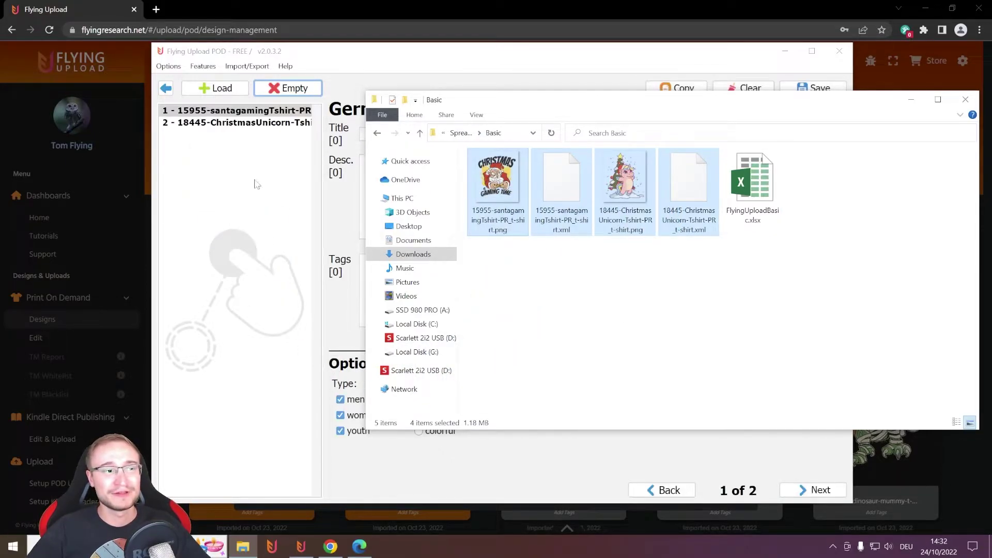
{"action": "left_click", "coordinate": [285, 124]}
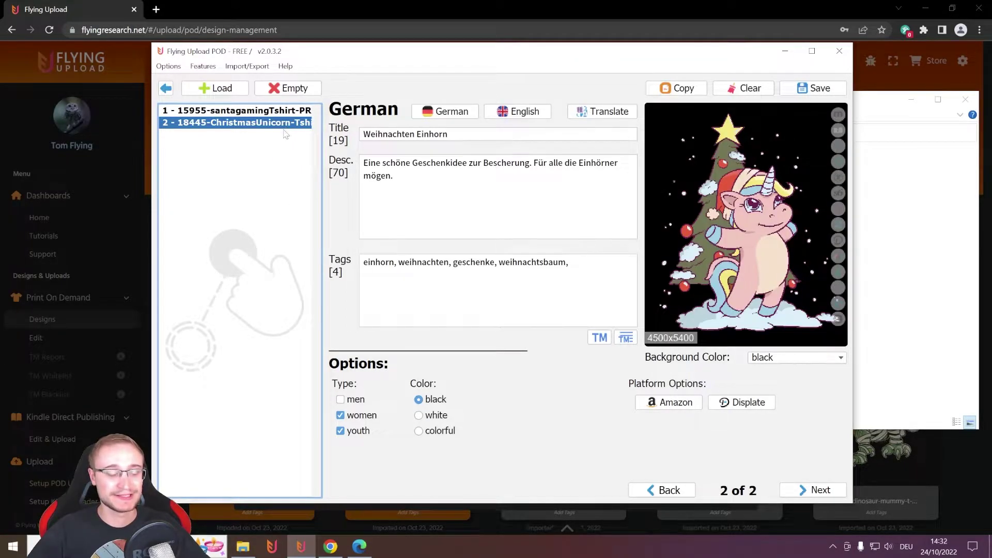
{"action": "left_click", "coordinate": [289, 111]}
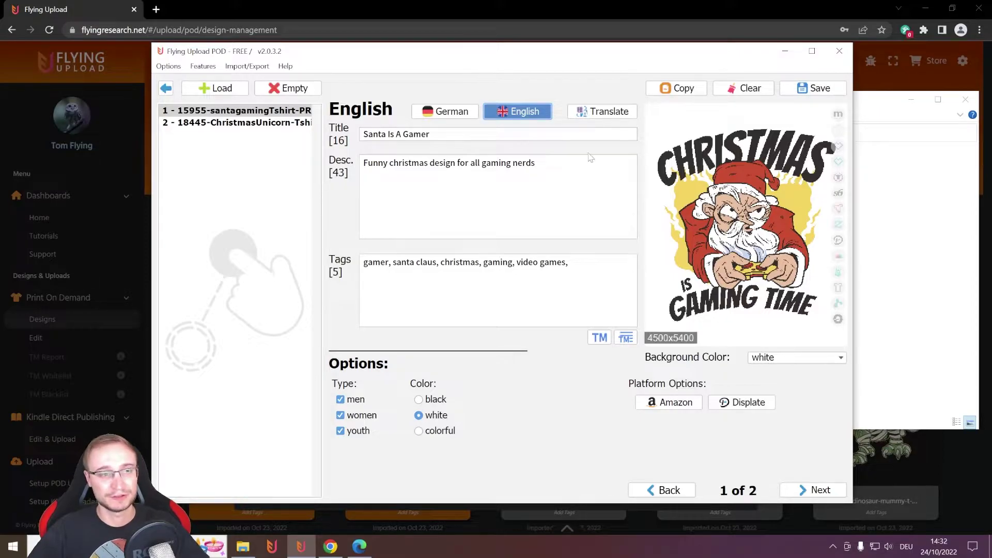
{"action": "left_click", "coordinate": [563, 4]}
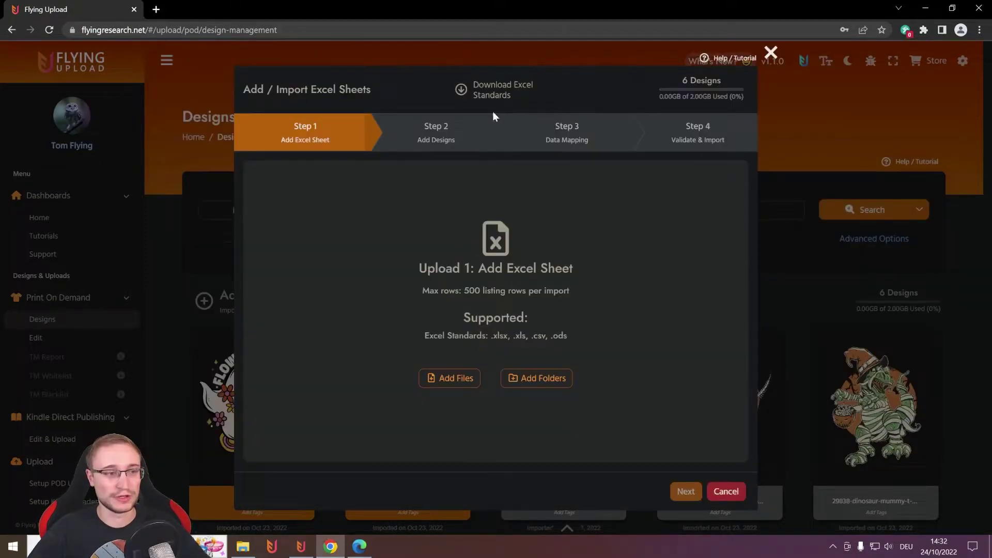
- Add FlyingUploadBasic.xlsx to the online import and advance to the design image upload
{"action": "left_click", "coordinate": [243, 546]}
{"action": "left_click_drag", "start_coordinate": [746, 178], "coordinate": [289, 279]}
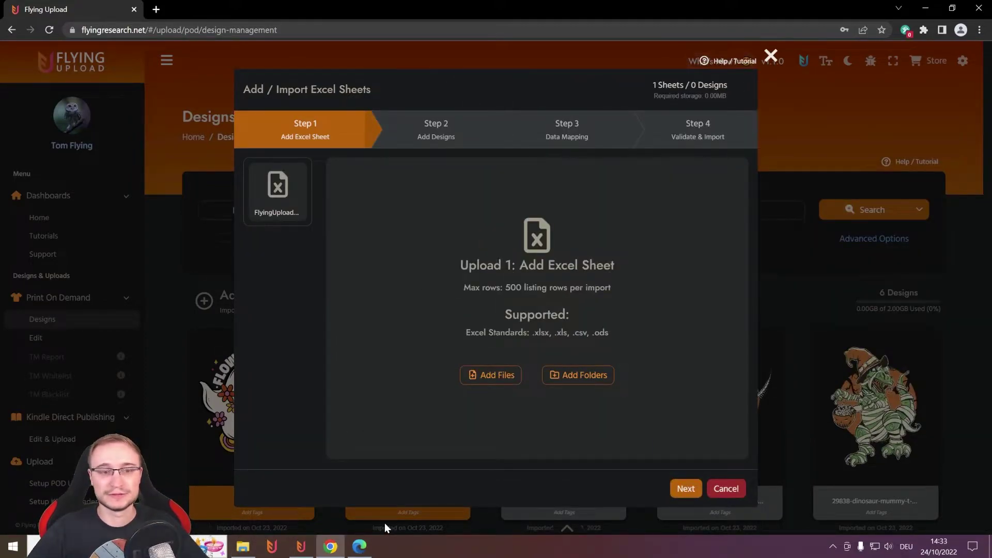
{"action": "left_click", "coordinate": [688, 491]}
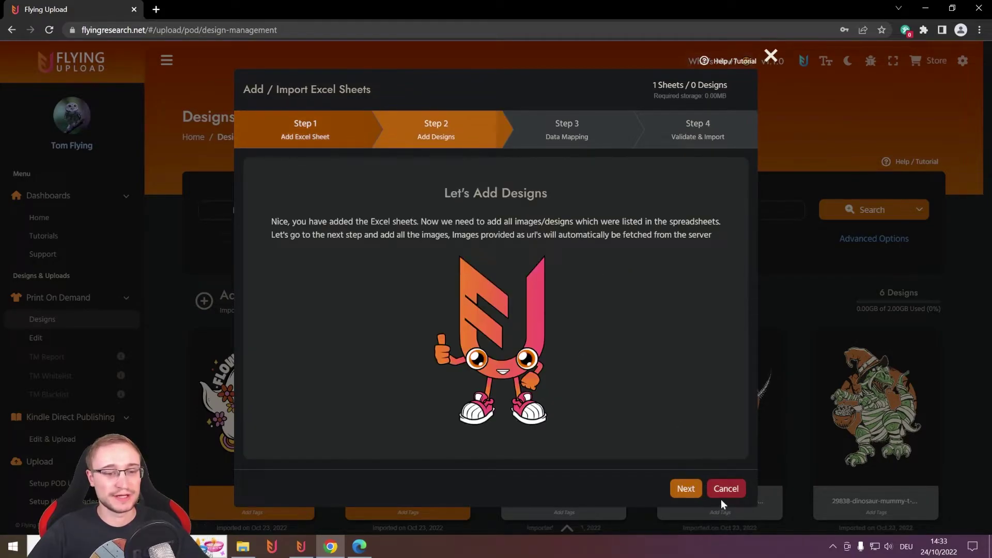
{"action": "left_click", "coordinate": [686, 488]}
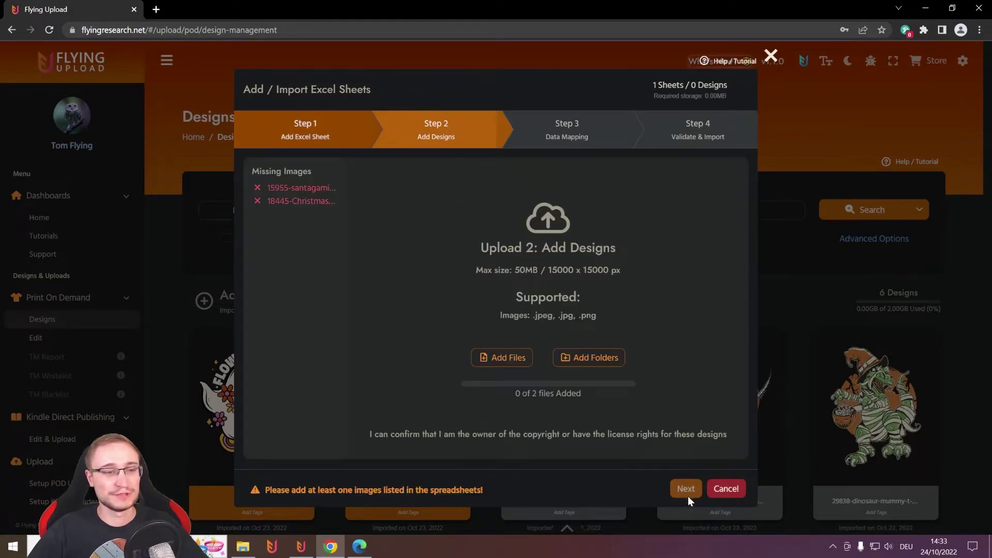
- Upload the Santa gamer and Christmas unicorn PNGs to the import
{"action": "left_click", "coordinate": [242, 546]}
{"action": "left_click", "coordinate": [498, 179]}
{"action": "left_click", "coordinate": [625, 178], "text": "ctrl"}
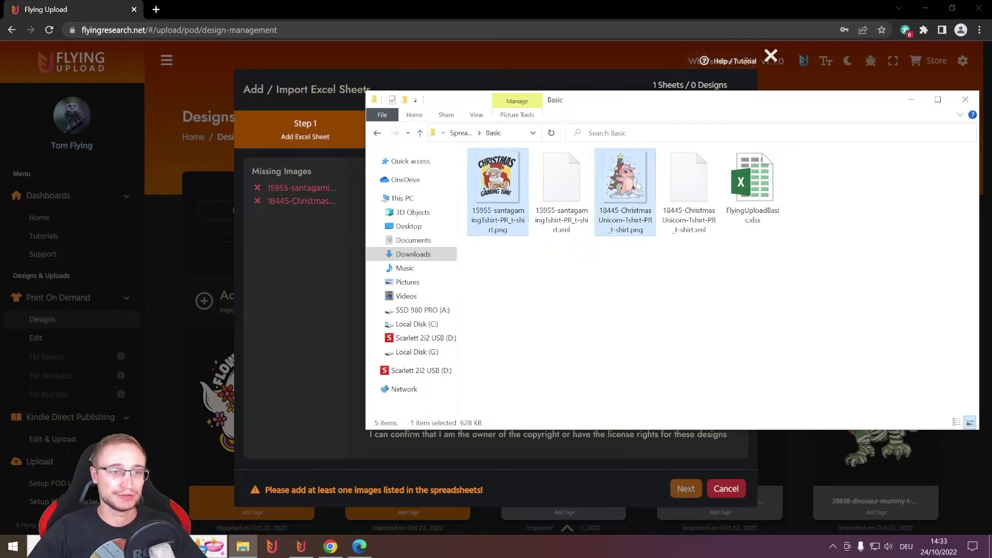
{"action": "left_click_drag", "start_coordinate": [503, 183], "coordinate": [320, 362]}
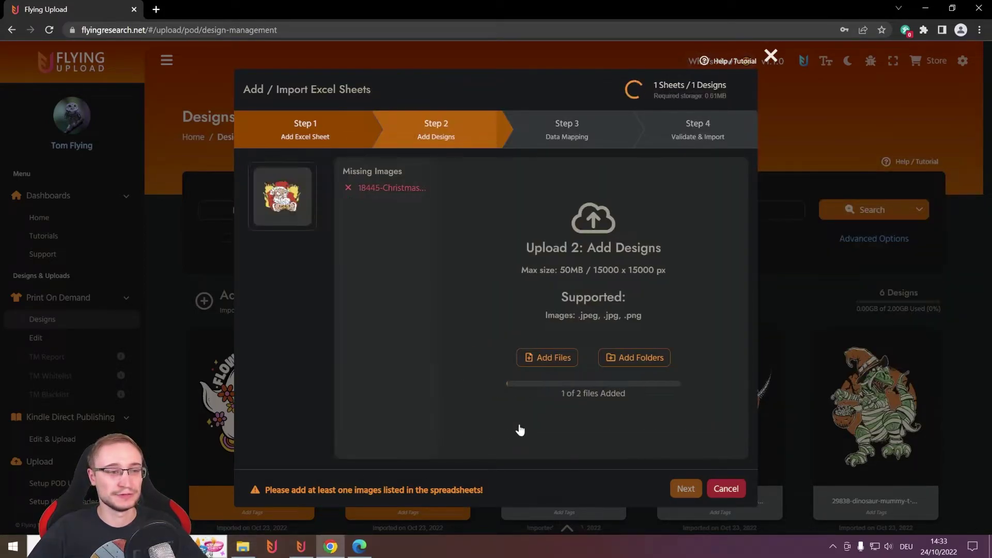
- Step through data selection and column mapping, then import the two designs
{"action": "left_click", "coordinate": [690, 489]}
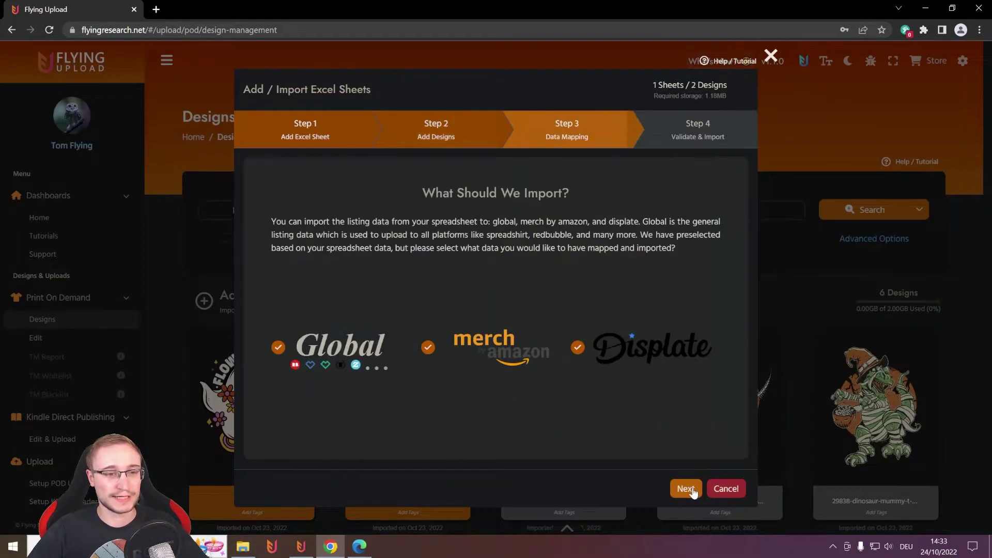
{"action": "left_click", "coordinate": [691, 491]}
{"action": "scroll", "coordinate": [603, 288], "scroll_direction": "down", "scroll_amount": 3}
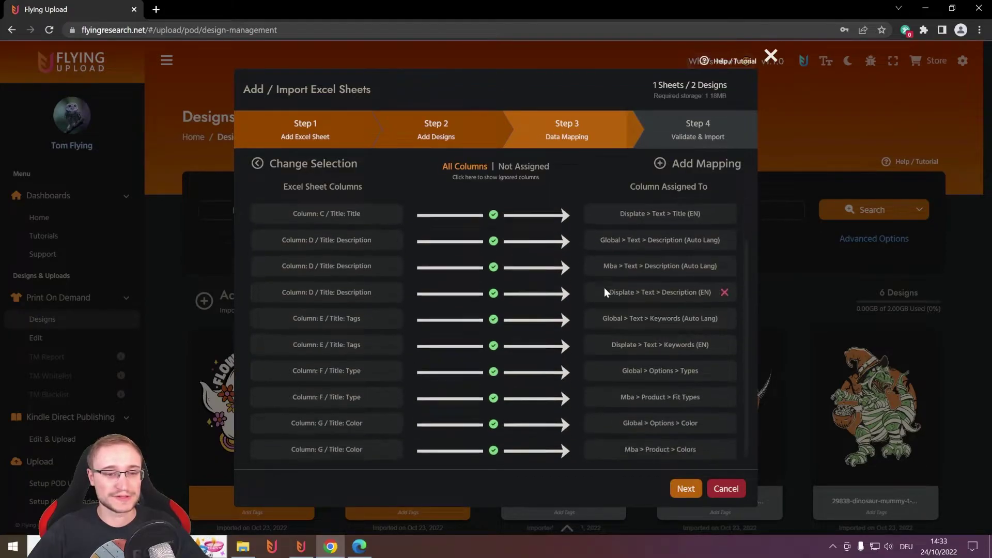
{"action": "scroll", "coordinate": [600, 336], "scroll_direction": "up", "scroll_amount": 2}
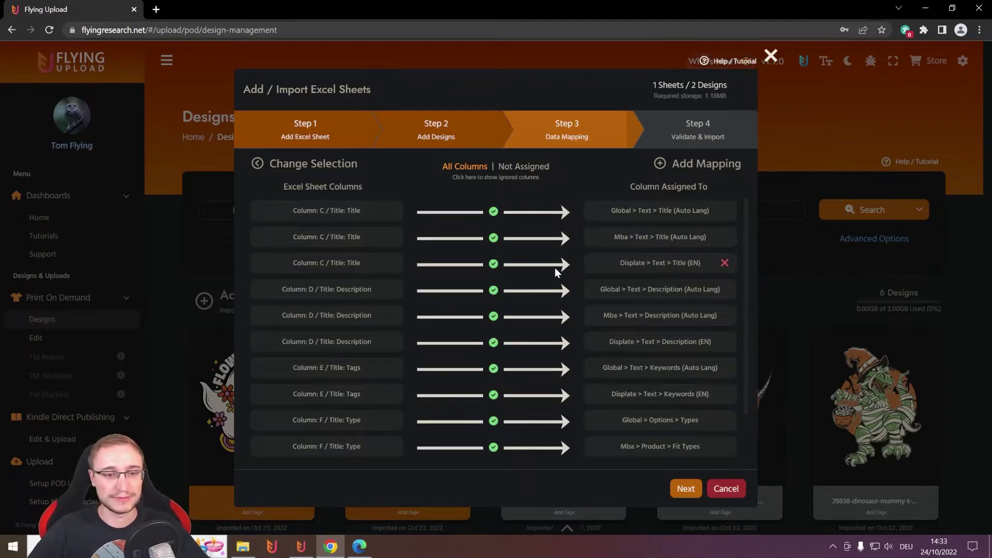
{"action": "left_click", "coordinate": [687, 490]}
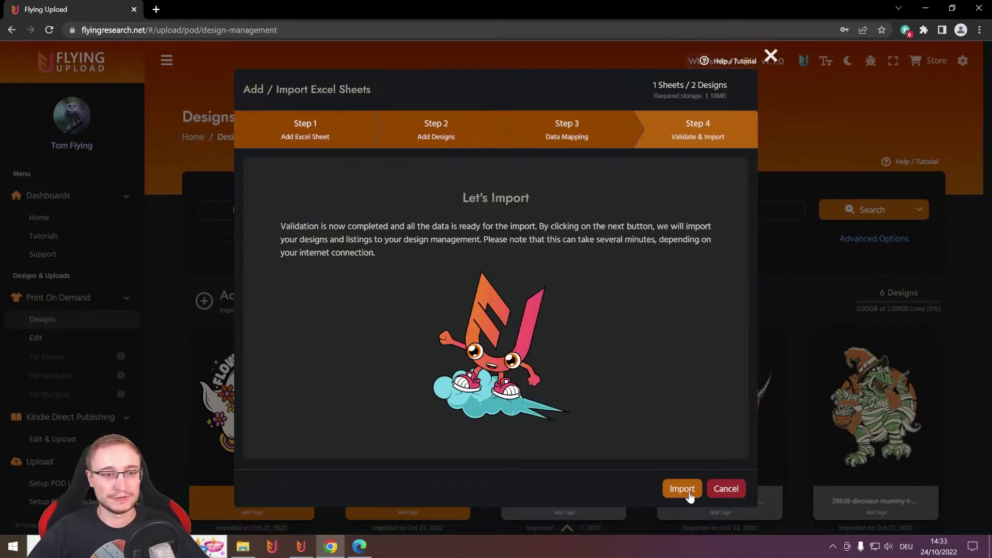
{"action": "left_click", "coordinate": [689, 492]}
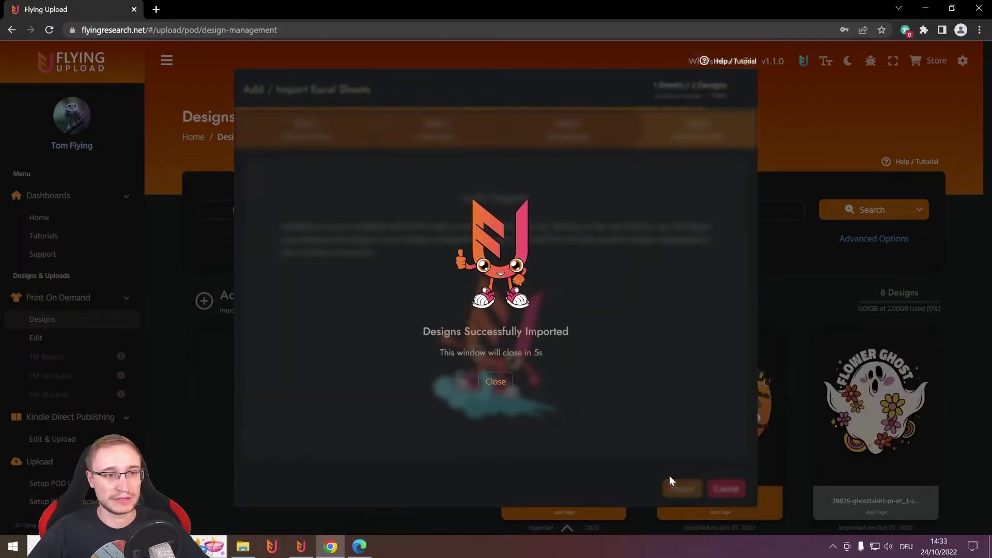
- Select Santa Is A Gamer and Weihnachten Einhorn, open both for editing, and bring back the Basic folder
{"action": "left_click", "coordinate": [496, 382]}
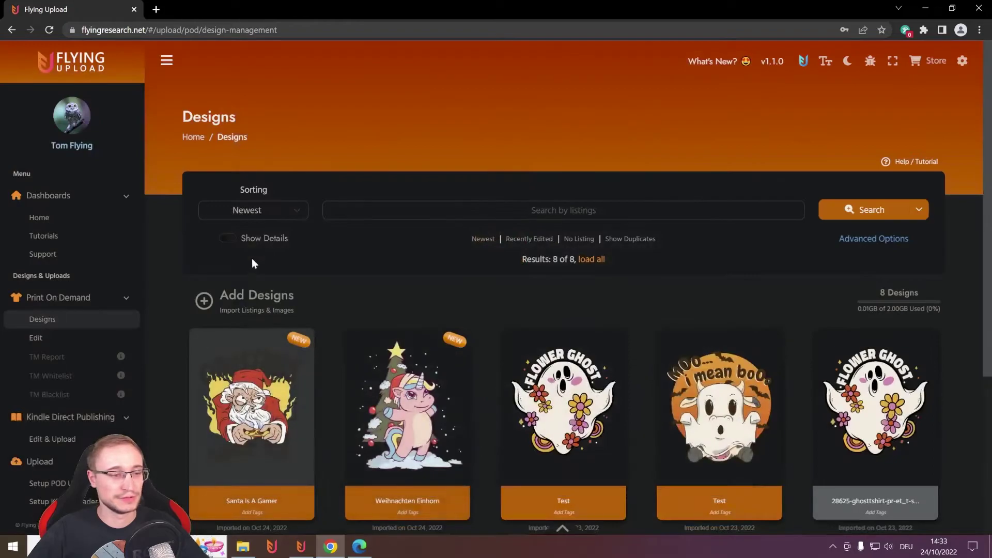
{"action": "scroll", "coordinate": [252, 258], "scroll_direction": "down", "scroll_amount": 3}
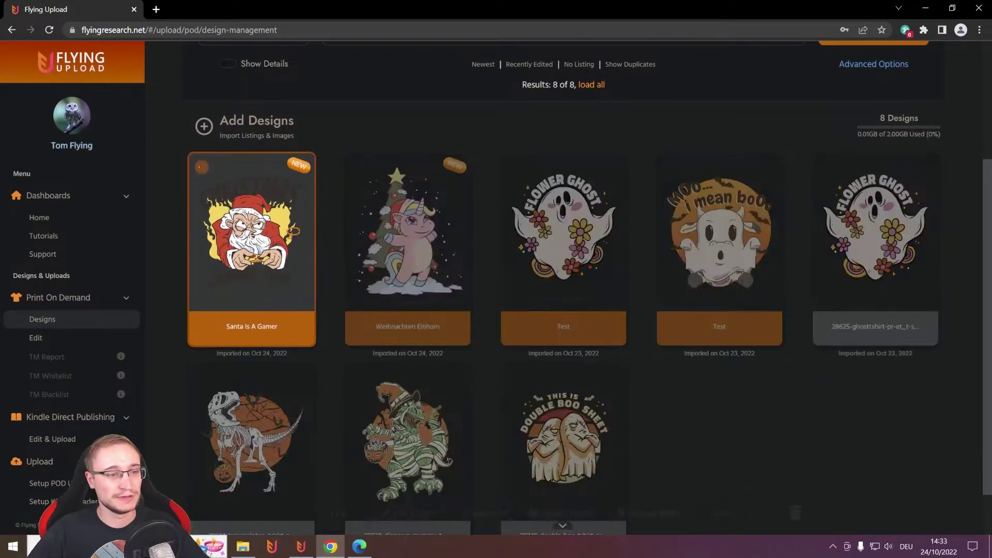
{"action": "left_click", "coordinate": [407, 232]}
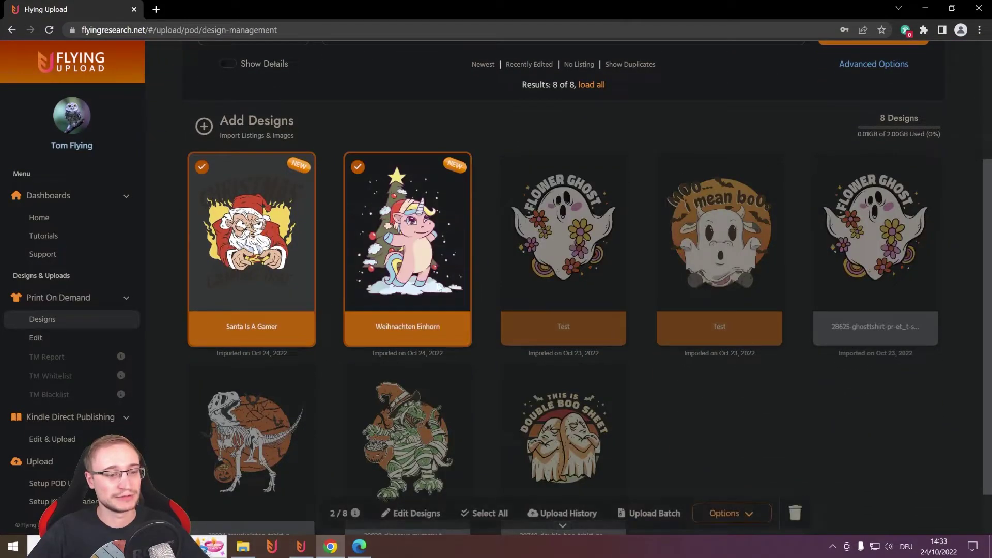
{"action": "left_click", "coordinate": [411, 513]}
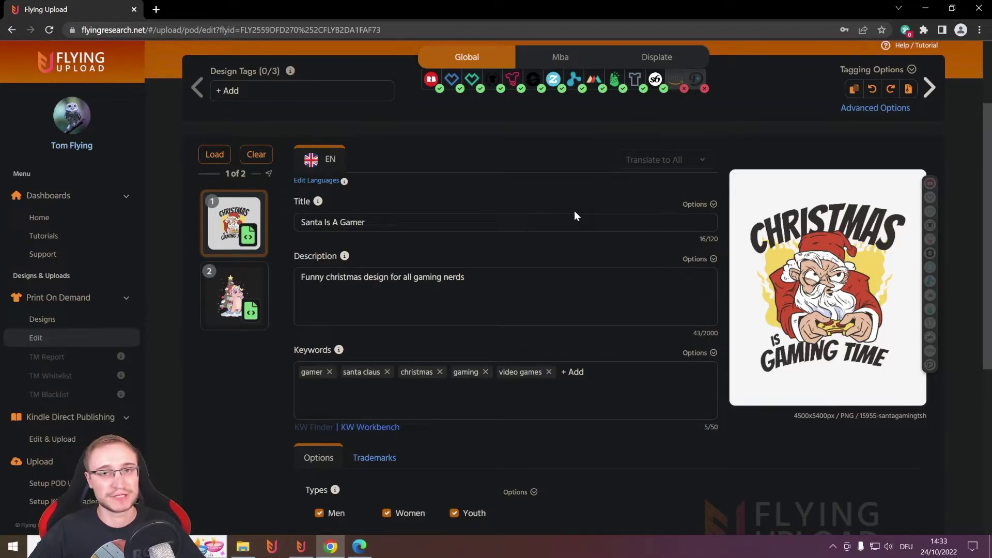
{"action": "scroll", "coordinate": [528, 187], "scroll_direction": "up", "scroll_amount": 3}
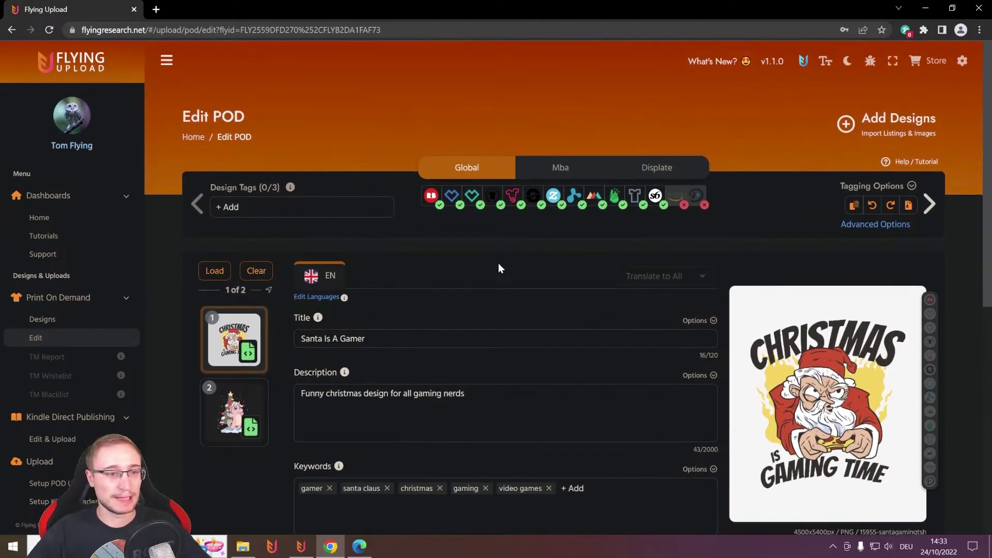
{"action": "left_click", "coordinate": [243, 546]}
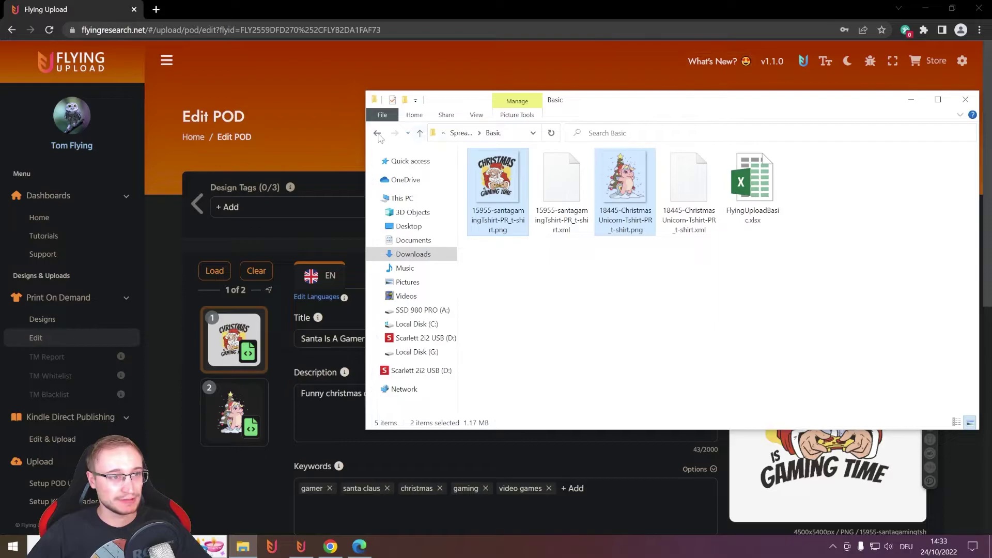
- Go up from the current folder and open the AmazonPOD folder in File Explorer
{"action": "left_click", "coordinate": [378, 134]}
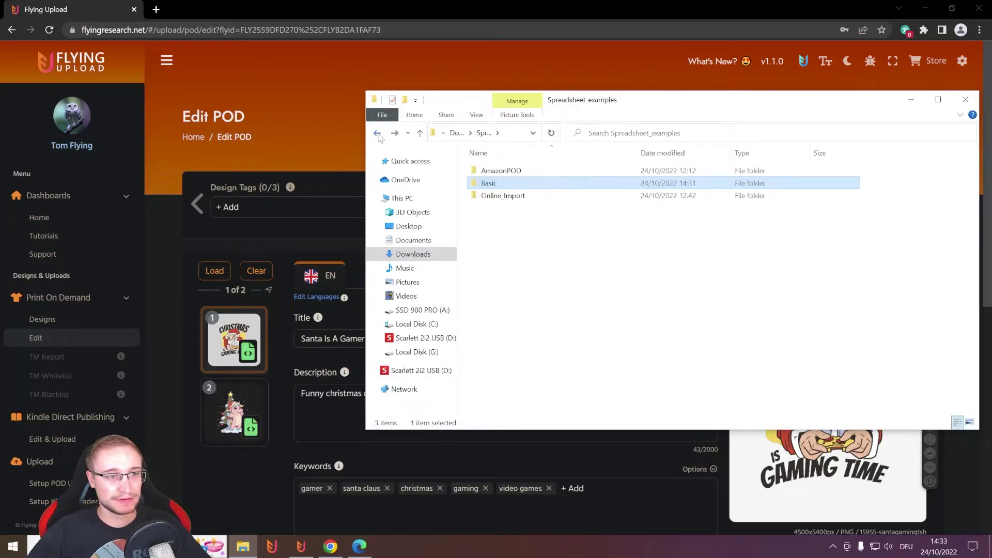
{"action": "double_click", "coordinate": [506, 171]}
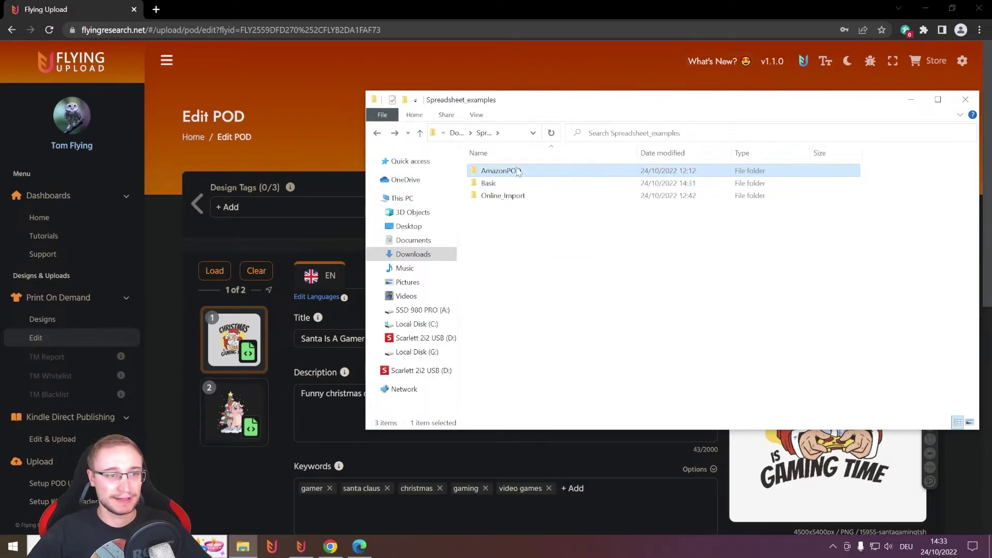
{"action": "left_click_drag", "start_coordinate": [557, 100], "coordinate": [709, 134]}
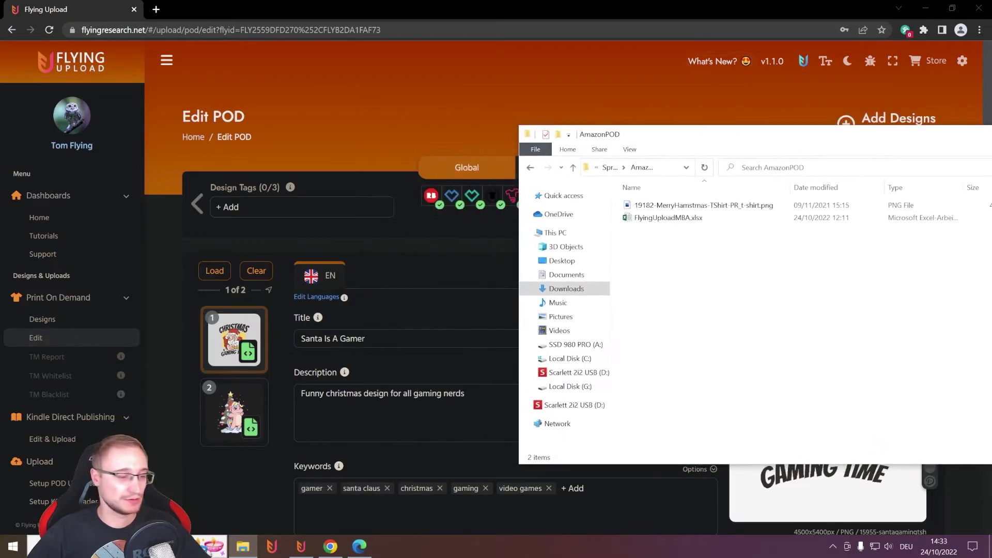
- Empty Flying Upload POD's loaded designs, confirming with Yes
{"action": "left_click", "coordinate": [300, 547]}
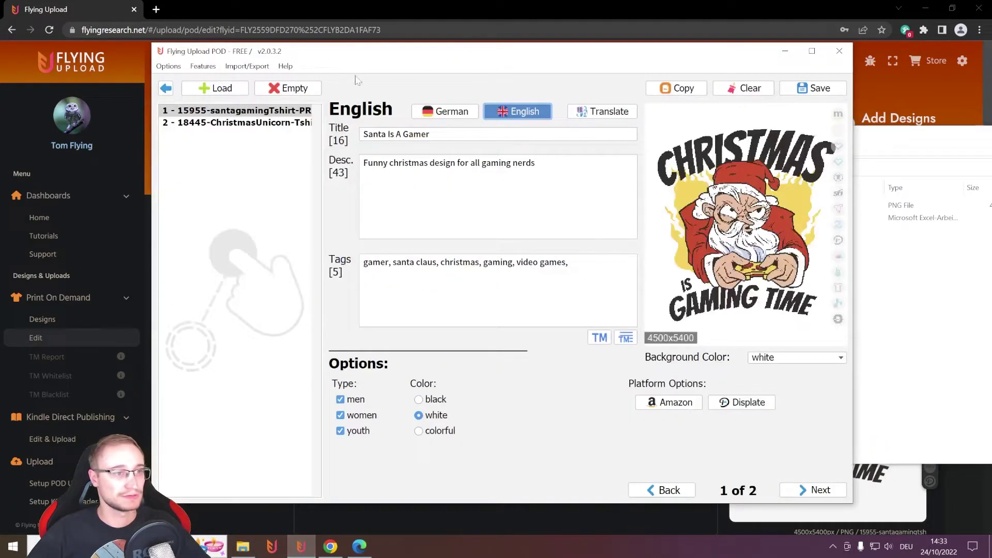
{"action": "left_click", "coordinate": [288, 88]}
{"action": "left_click", "coordinate": [506, 301]}
- Load FlyingUploadMBA.xlsx into Flying Upload POD, bringing in the Merry Hamstmas design
{"action": "left_click", "coordinate": [854, 141]}
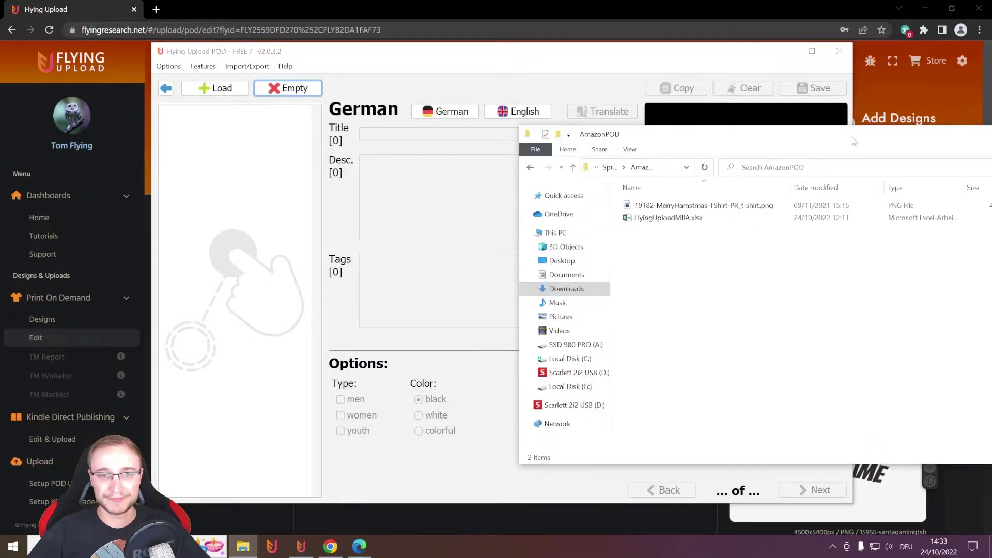
{"action": "left_click_drag", "start_coordinate": [751, 137], "coordinate": [763, 146]}
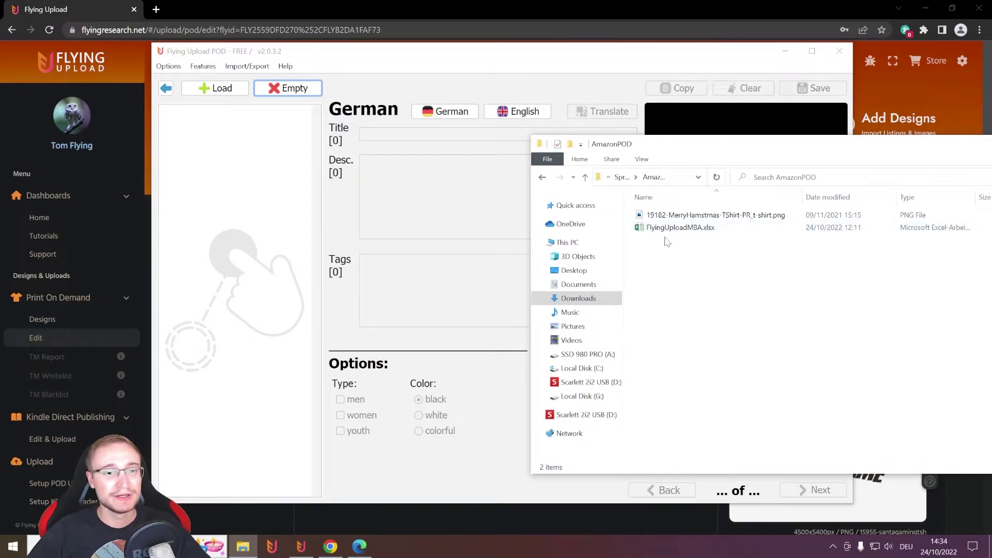
{"action": "left_click_drag", "start_coordinate": [668, 231], "coordinate": [237, 255]}
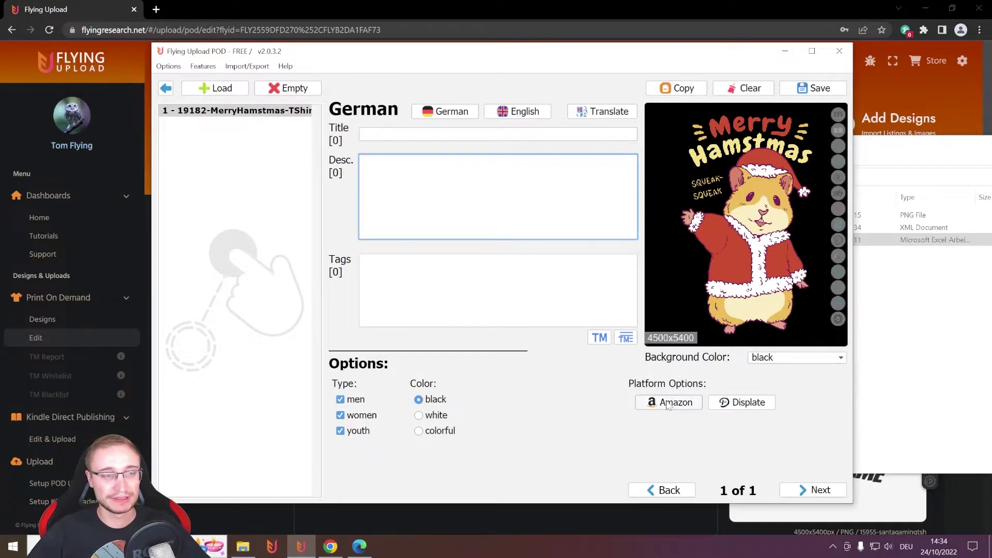
{"action": "left_click", "coordinate": [518, 111]}
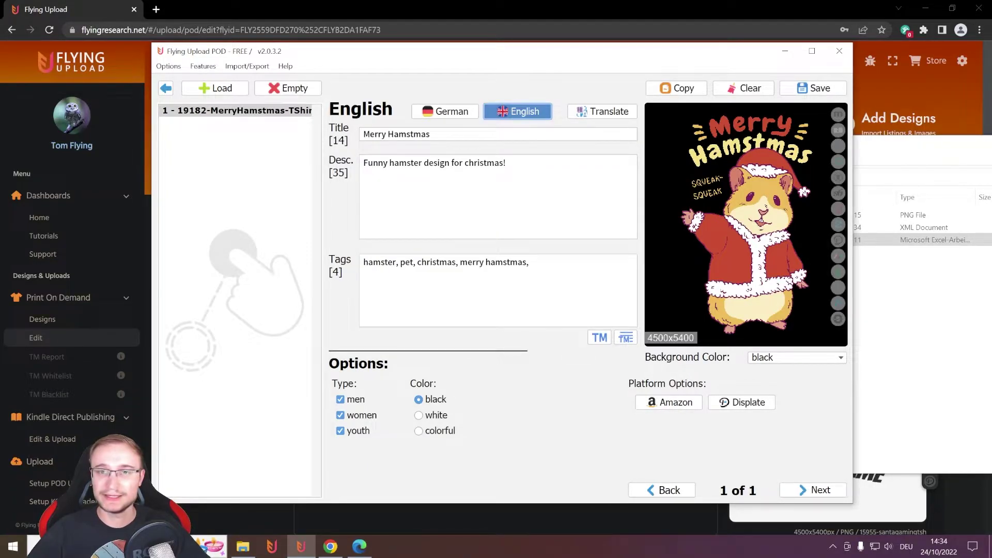
{"action": "left_click", "coordinate": [919, 240]}
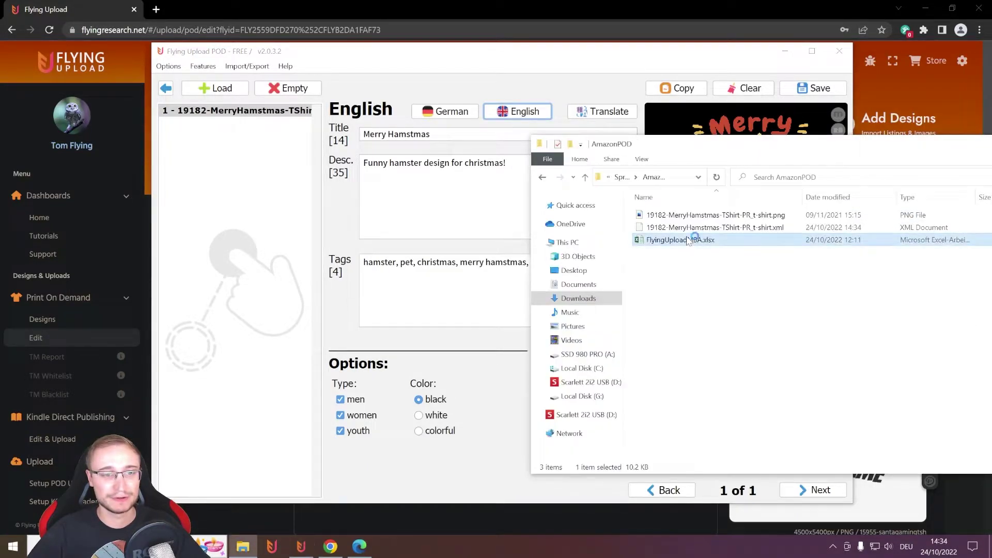
{"action": "double_click", "coordinate": [692, 238]}
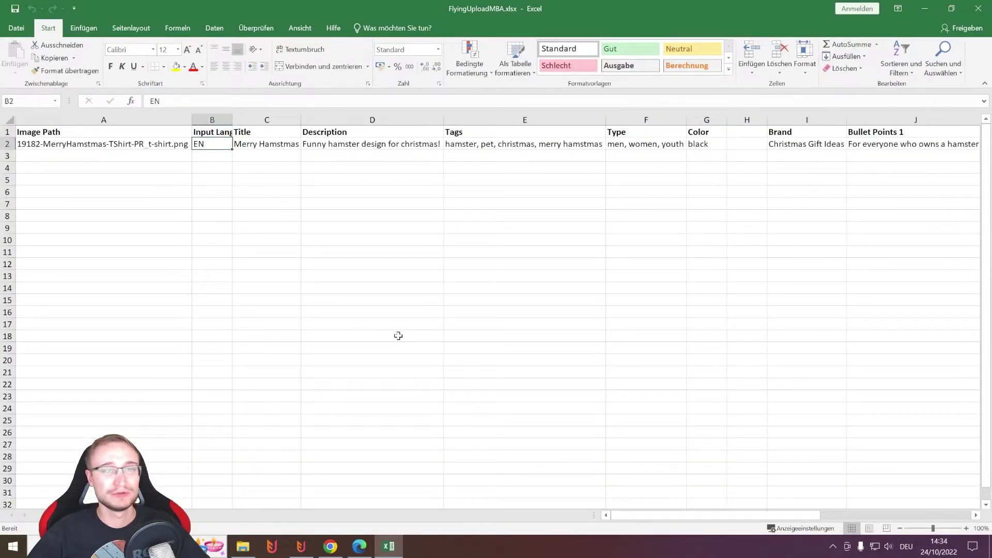
{"action": "left_click", "coordinate": [978, 8]}
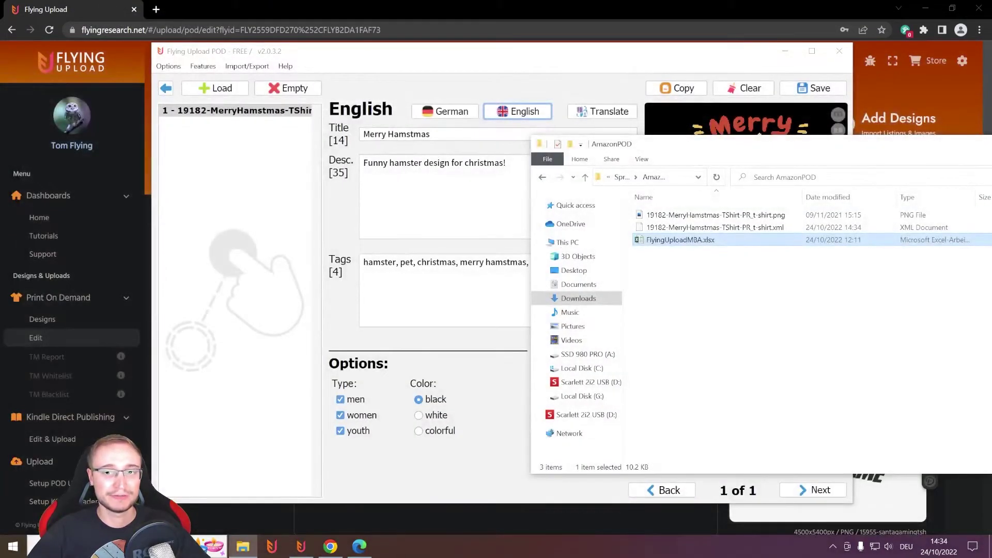
{"action": "left_click", "coordinate": [243, 546]}
{"action": "left_click", "coordinate": [676, 401]}
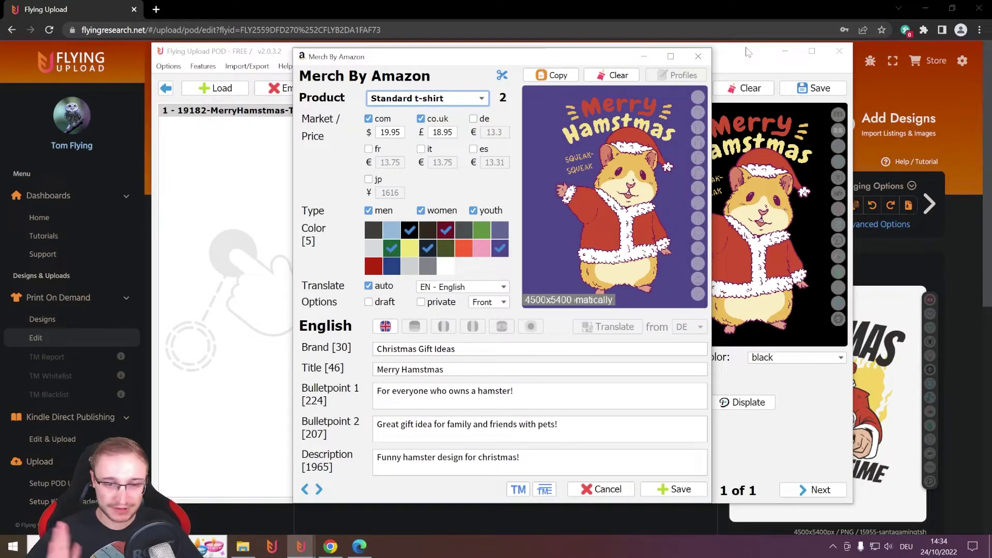
{"action": "left_click", "coordinate": [700, 55]}
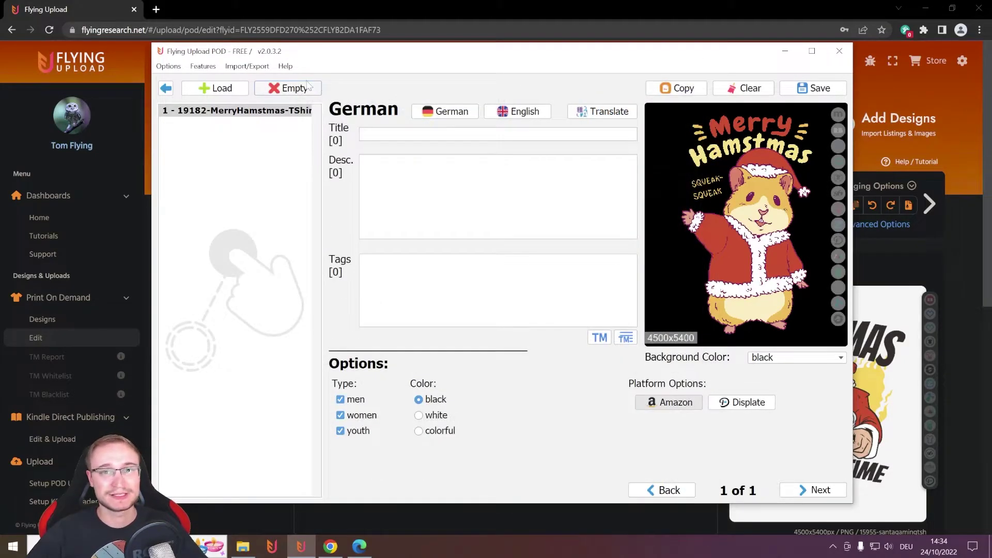
- Empty Flying Upload POD's design list, minimize it and recentre the folder window
{"action": "left_click", "coordinate": [293, 88]}
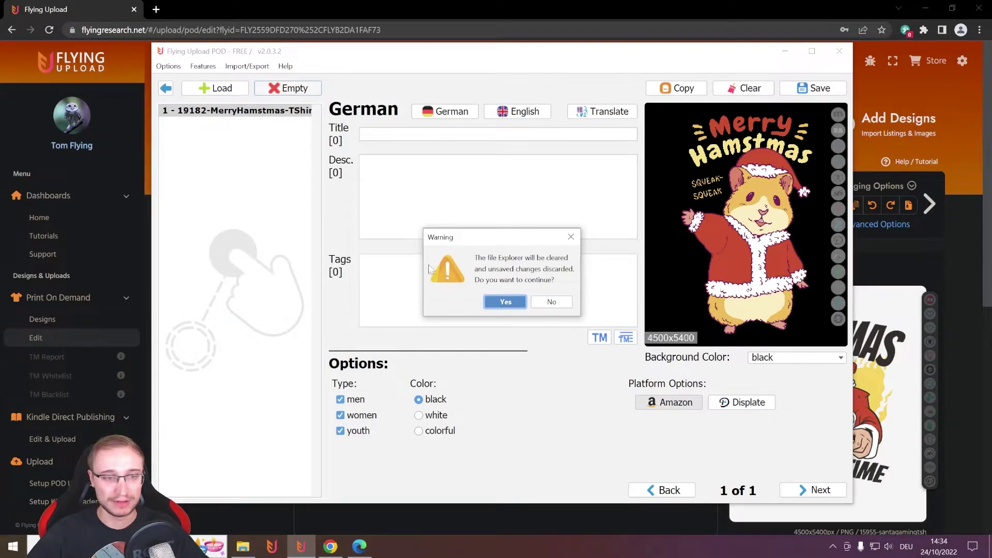
{"action": "left_click", "coordinate": [506, 302]}
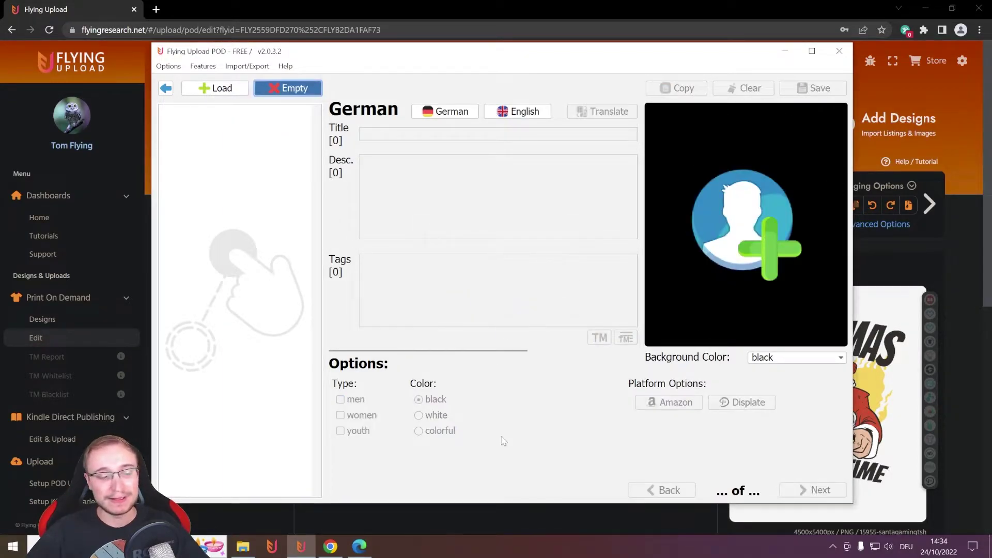
{"action": "left_click", "coordinate": [780, 58]}
{"action": "left_click", "coordinate": [244, 549]}
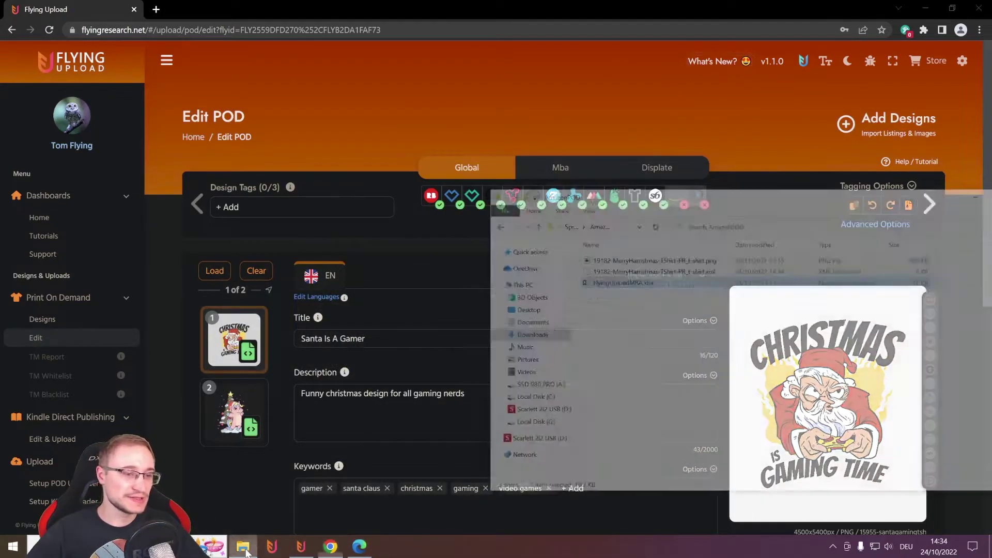
{"action": "left_click_drag", "start_coordinate": [678, 144], "coordinate": [420, 144]}
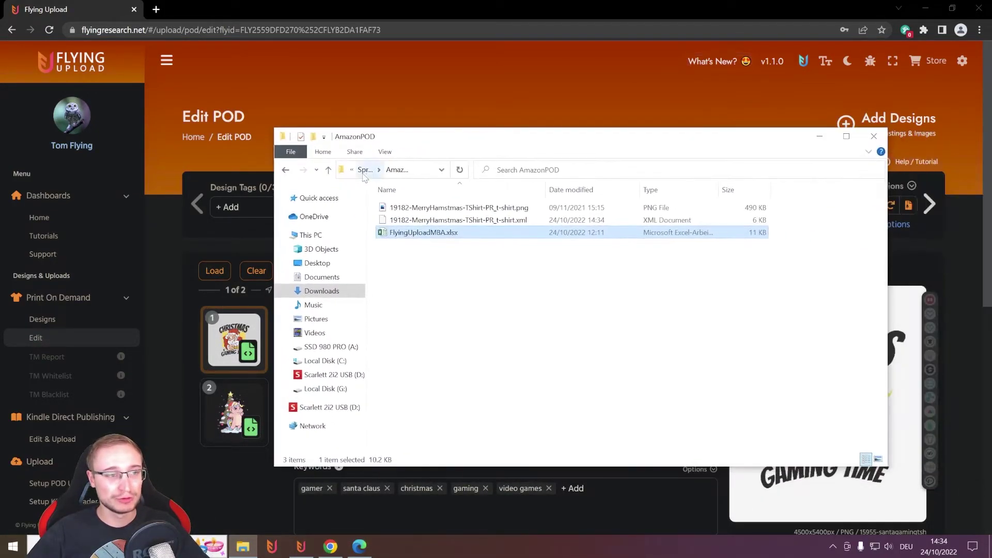
- Navigate through Spreadsheet_examples to Online_Import and open its Excel workbook
{"action": "left_click", "coordinate": [285, 170]}
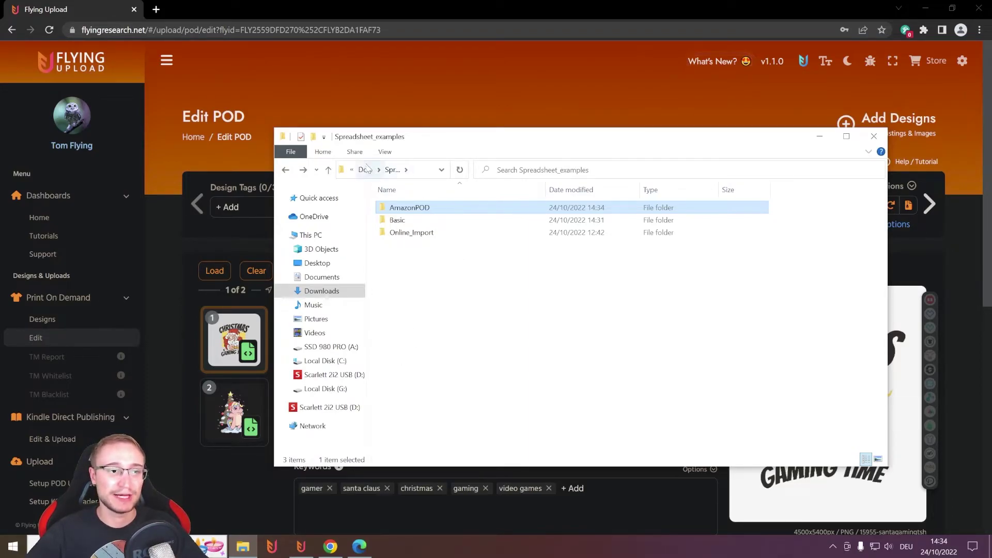
{"action": "left_click", "coordinate": [286, 170]}
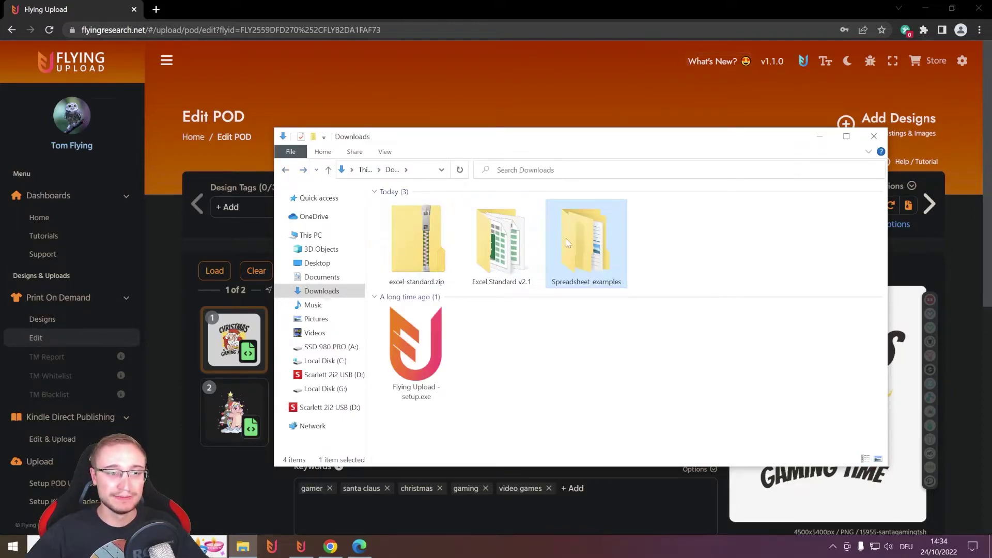
{"action": "double_click", "coordinate": [575, 247]}
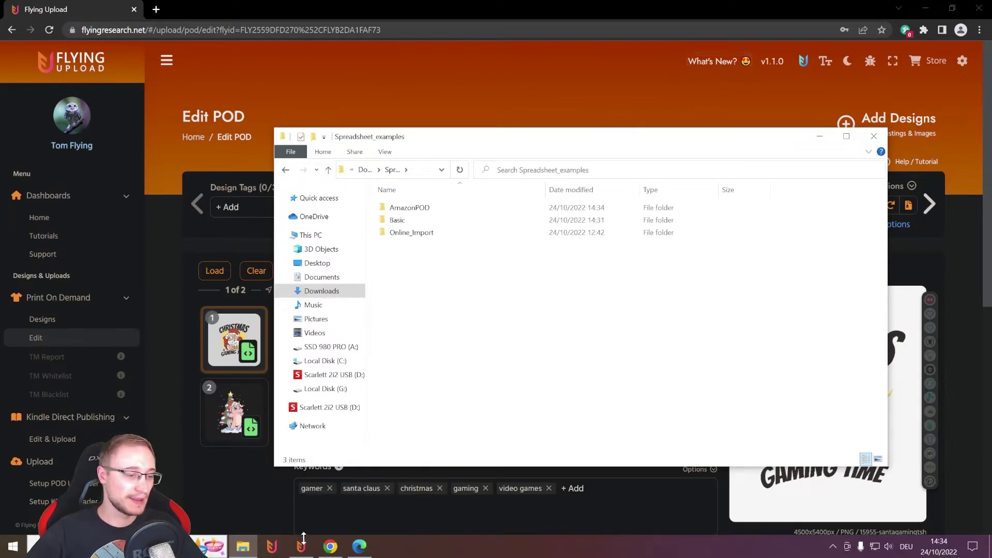
{"action": "double_click", "coordinate": [418, 210]}
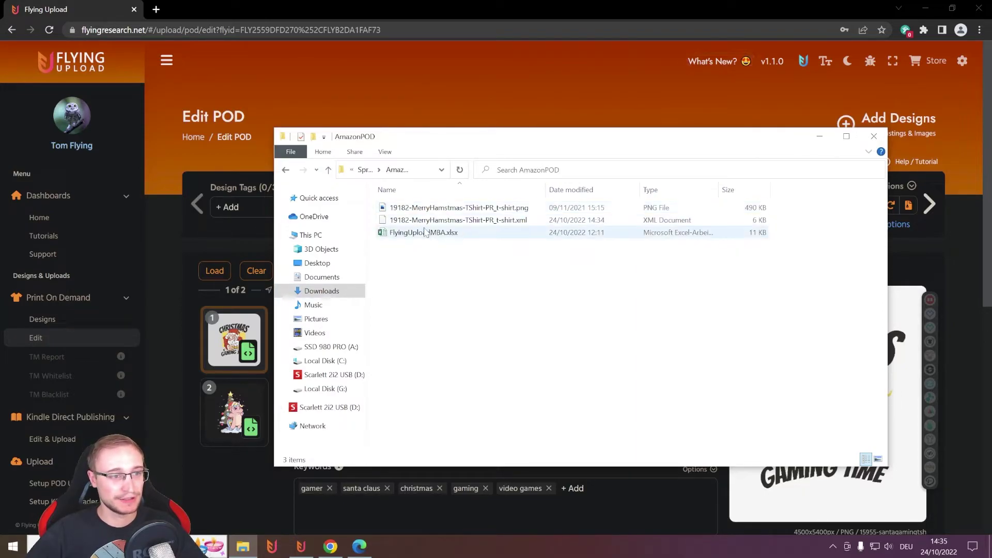
{"action": "left_click", "coordinate": [286, 170]}
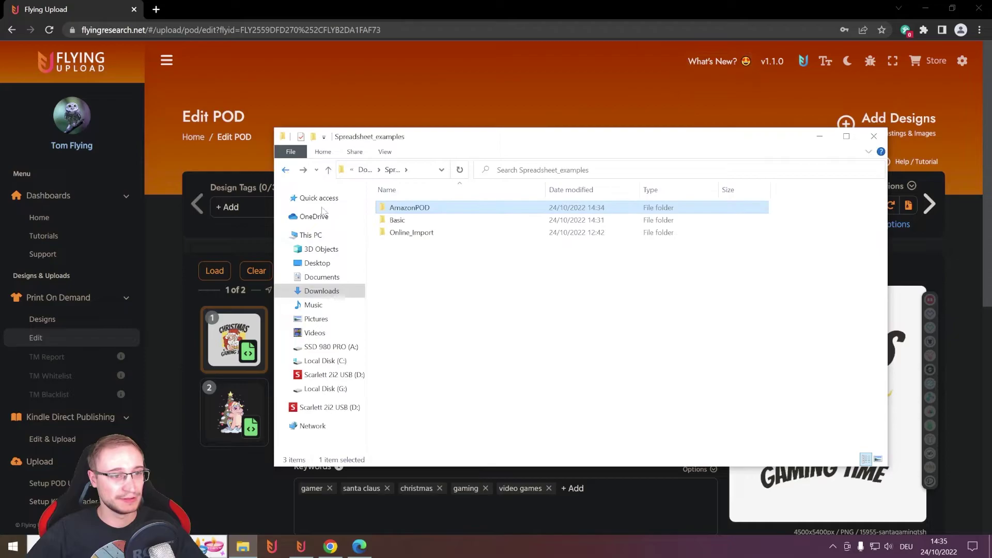
{"action": "double_click", "coordinate": [412, 233]}
{"action": "double_click", "coordinate": [532, 219]}
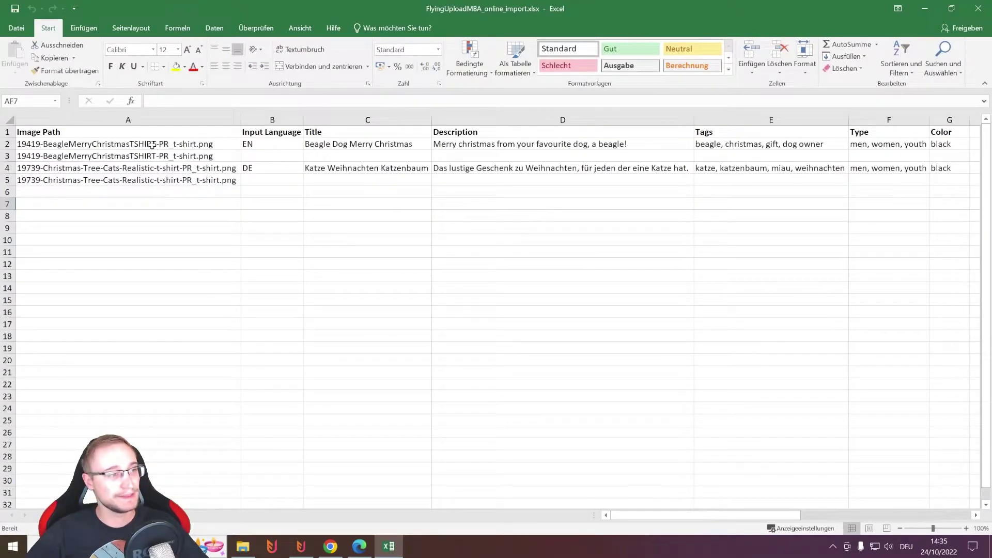
- Review the beagle image paths and the V-neck, Standard t-shirt and PopSockets Grip product entries
{"action": "left_click_drag", "start_coordinate": [155, 145], "coordinate": [166, 159]}
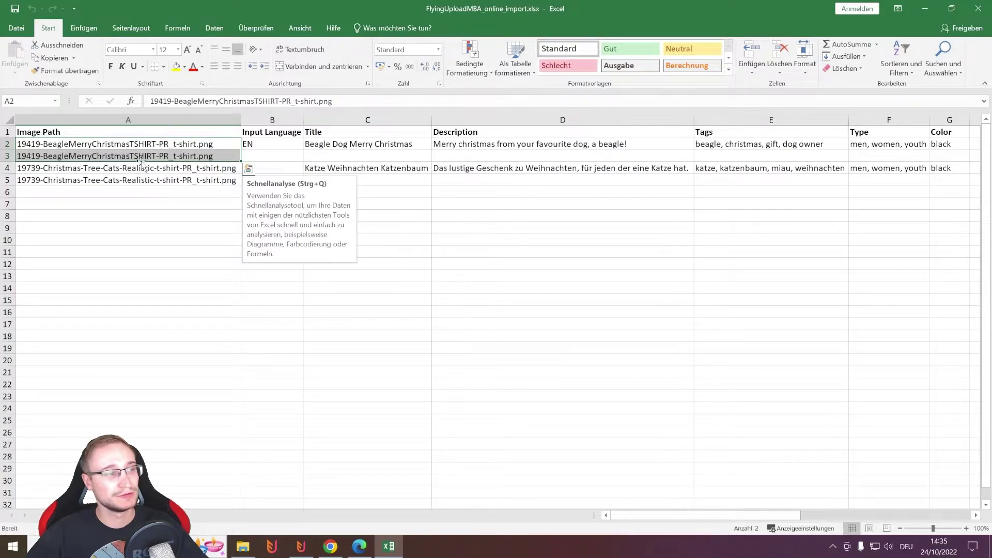
{"action": "left_click", "coordinate": [171, 241]}
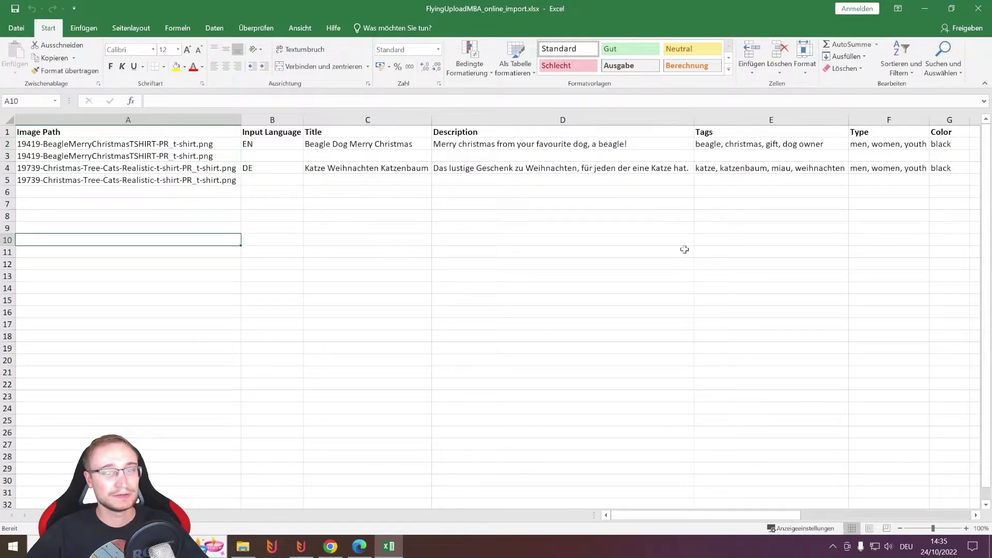
{"action": "left_click_drag", "start_coordinate": [759, 516], "coordinate": [869, 518]}
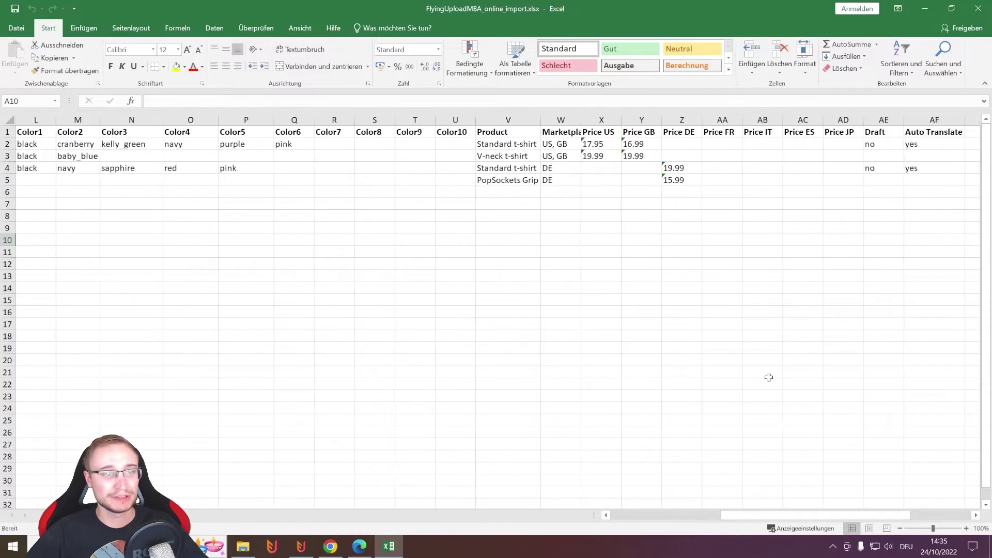
{"action": "left_click", "coordinate": [499, 153]}
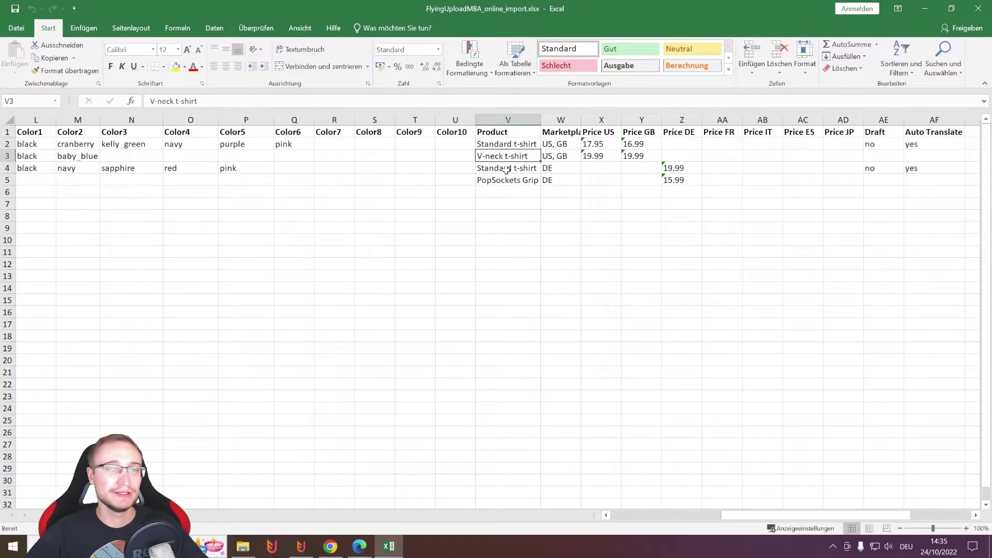
{"action": "left_click", "coordinate": [506, 169]}
{"action": "left_click", "coordinate": [509, 181]}
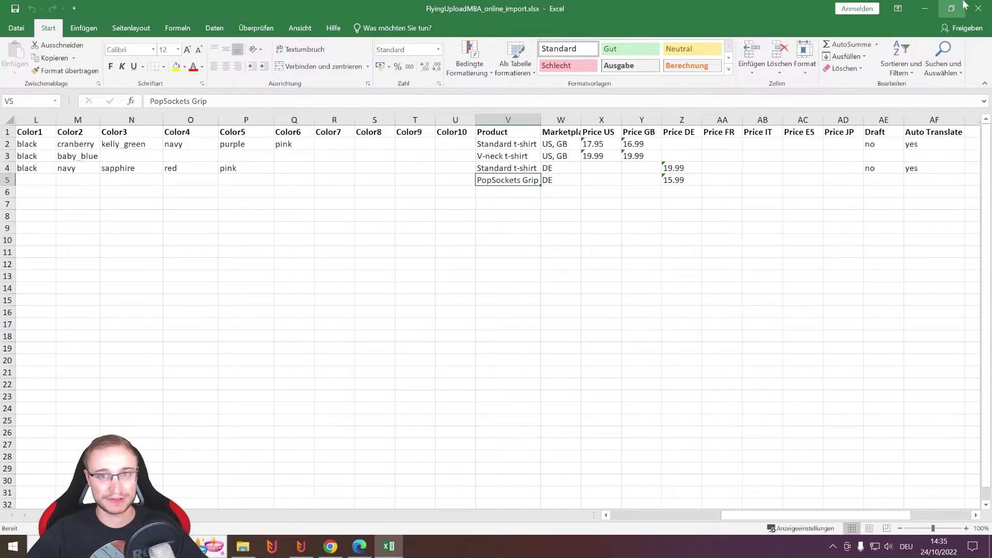
- Close Excel and load FlyingUploadMBA_online_import.xlsx into the Flying Upload POD uploader
{"action": "left_click", "coordinate": [977, 8]}
{"action": "left_click_drag", "start_coordinate": [485, 137], "coordinate": [991, 155]}
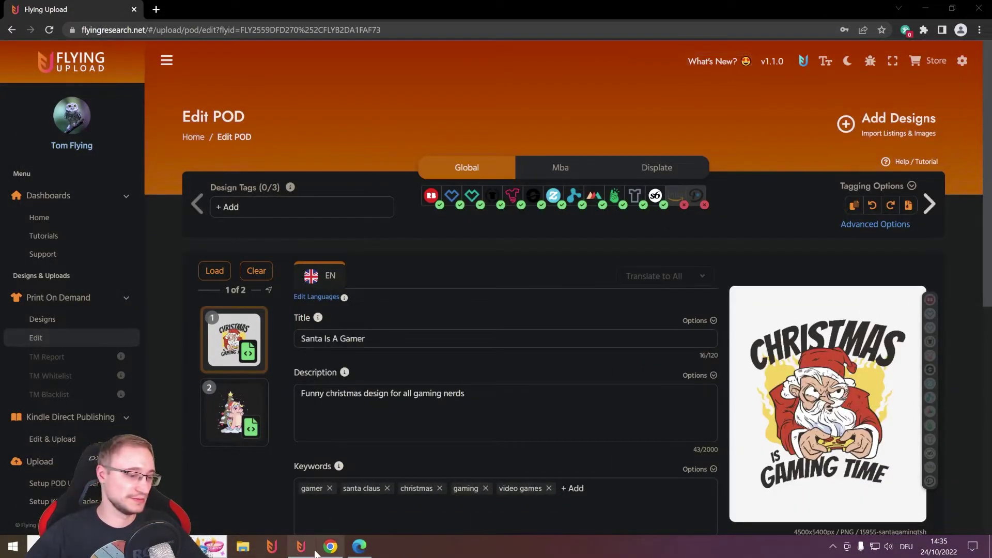
{"action": "left_click", "coordinate": [314, 552]}
{"action": "left_click_drag", "start_coordinate": [314, 547], "coordinate": [226, 205]}
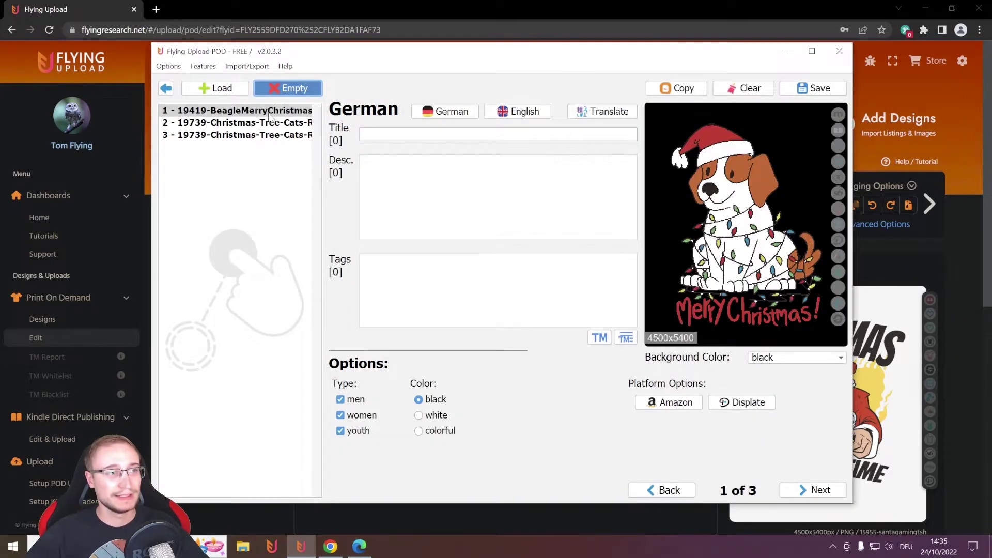
- Review listings 1–3, switching between the beagle and Christmas Tree Cats designs, ending on design 3
{"action": "left_click", "coordinate": [267, 123]}
{"action": "left_click", "coordinate": [267, 135]}
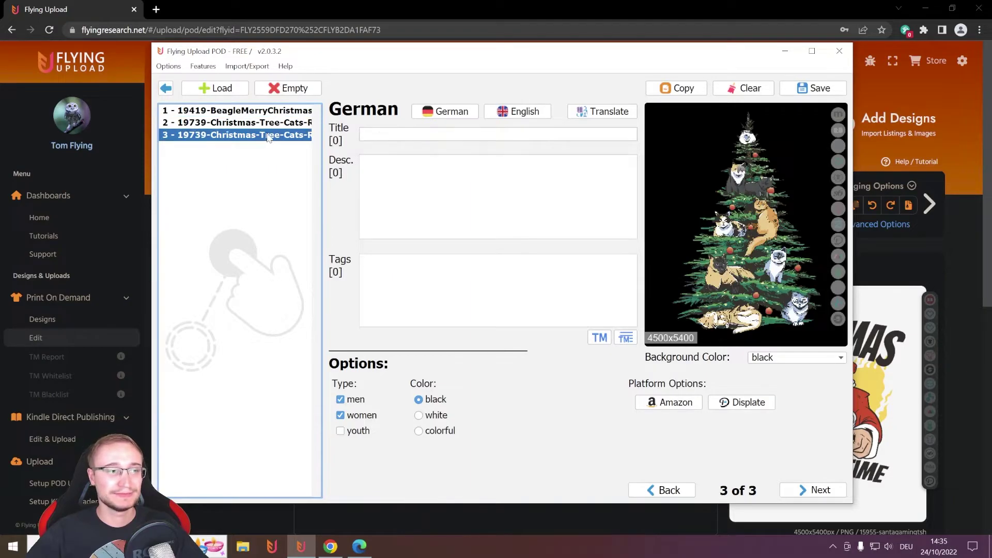
{"action": "left_click", "coordinate": [274, 124]}
{"action": "left_click", "coordinate": [280, 112]}
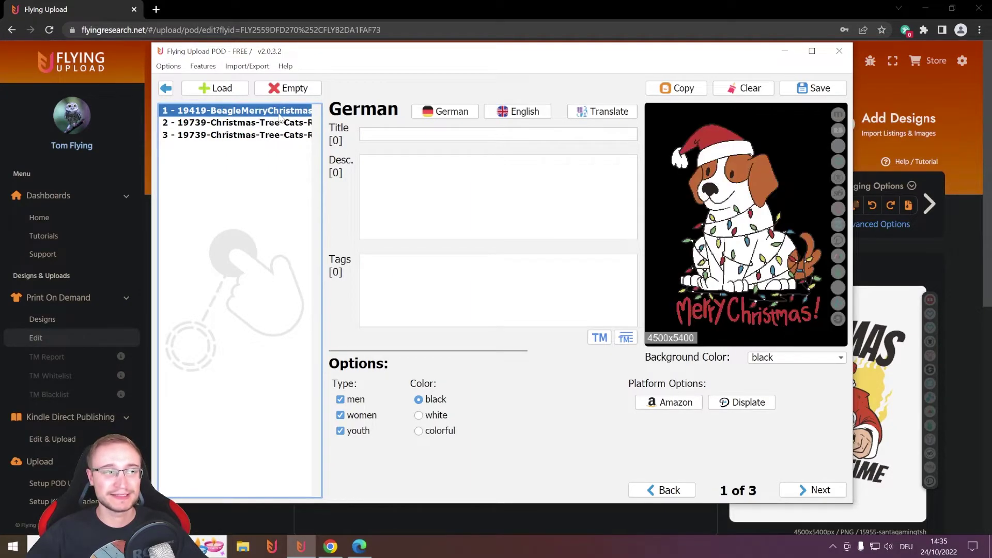
{"action": "left_click", "coordinate": [276, 125]}
{"action": "left_click", "coordinate": [276, 135]}
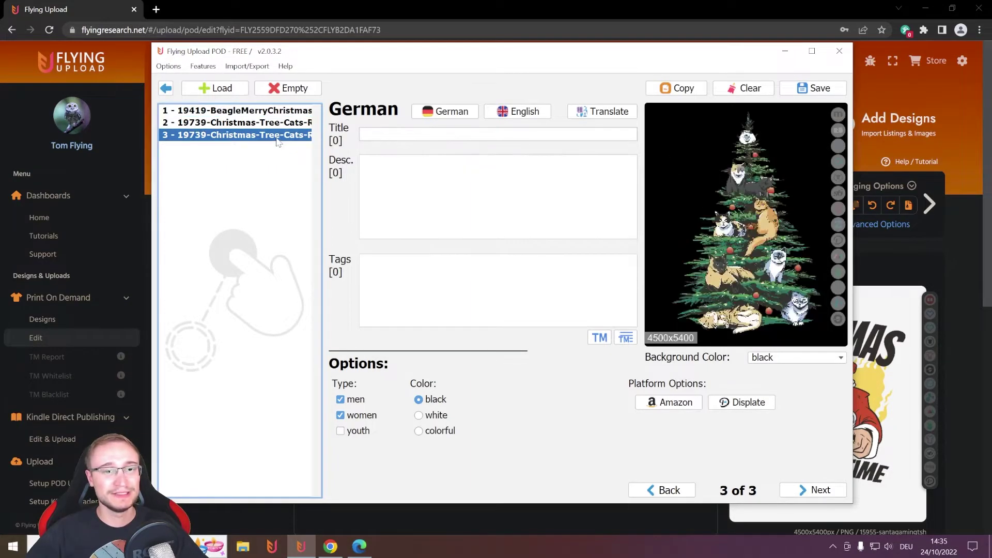
{"action": "left_click", "coordinate": [278, 111]}
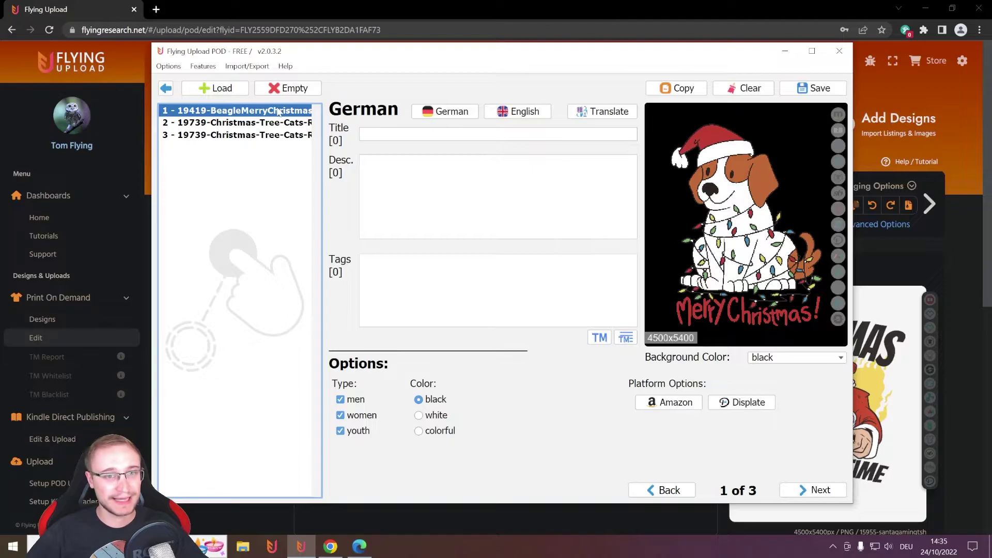
{"action": "left_click", "coordinate": [277, 126]}
{"action": "left_click", "coordinate": [278, 140]}
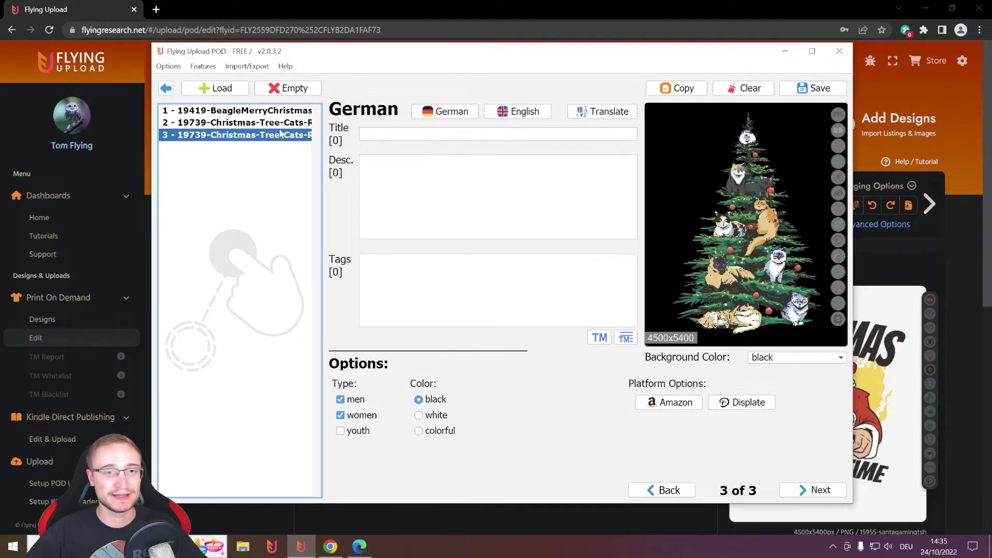
{"action": "left_click", "coordinate": [281, 127]}
{"action": "left_click", "coordinate": [278, 136]}
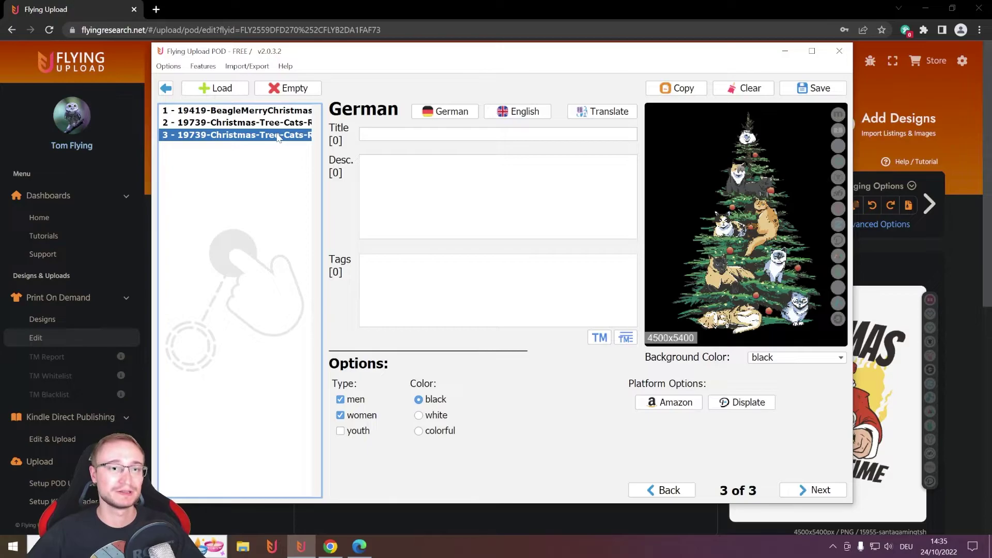
- Discard the uploader's loaded listings, then launch an Excel import from the browser's Designs page
{"action": "left_click", "coordinate": [290, 88]}
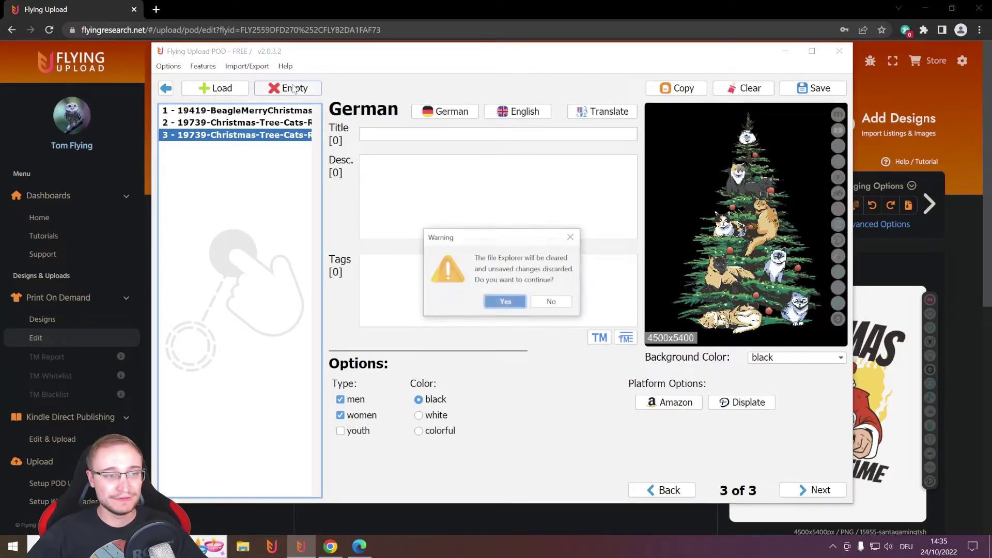
{"action": "left_click", "coordinate": [496, 302]}
{"action": "left_click", "coordinate": [545, 5]}
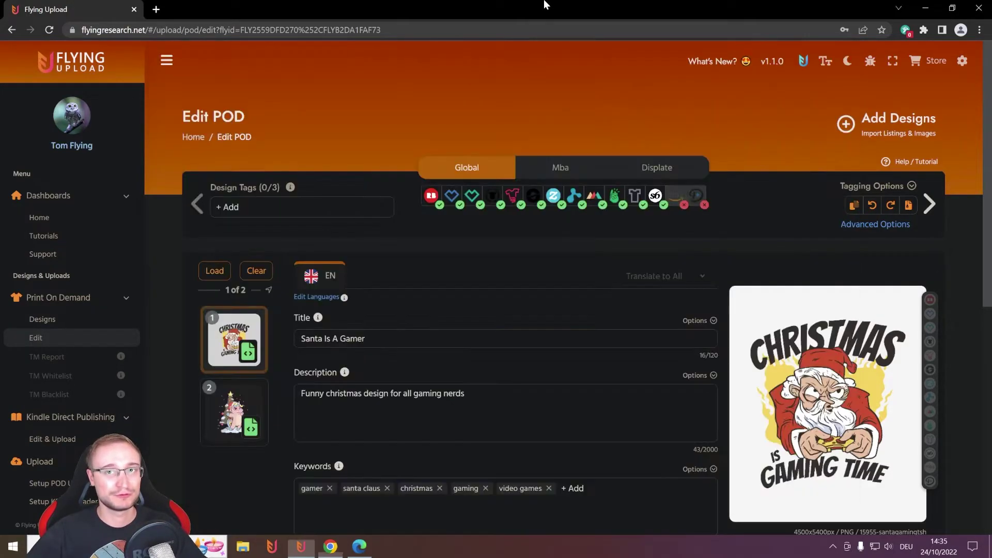
{"action": "left_click", "coordinate": [44, 320]}
{"action": "scroll", "coordinate": [239, 232], "scroll_direction": "down", "scroll_amount": 1}
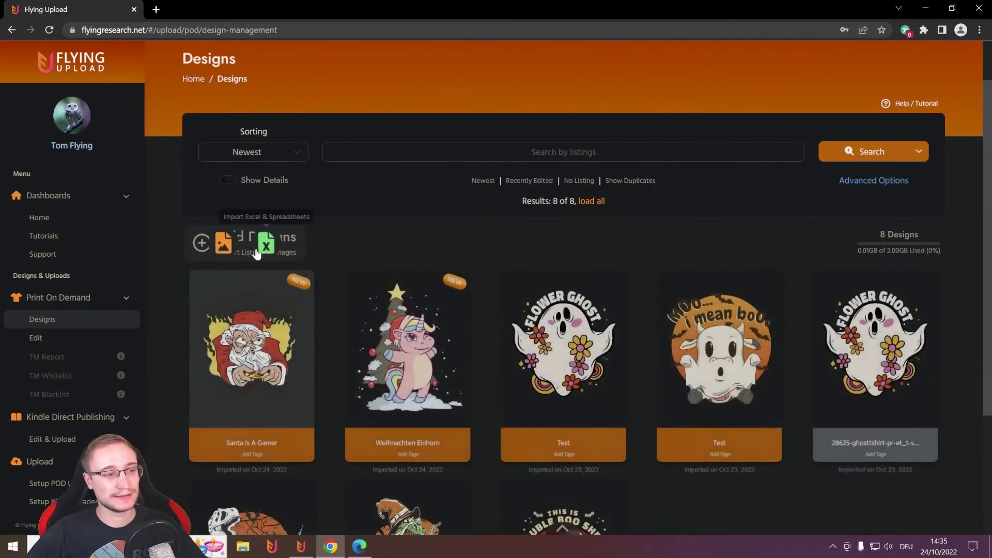
{"action": "left_click", "coordinate": [263, 241]}
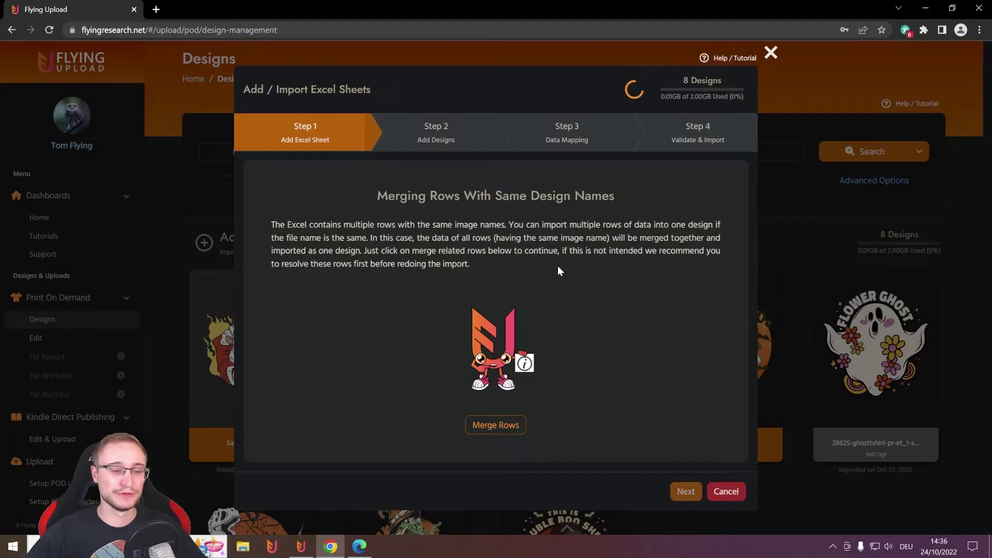
- Merge the rows sharing image names and add both Christmas design PNGs to the import
{"action": "left_click", "coordinate": [503, 428]}
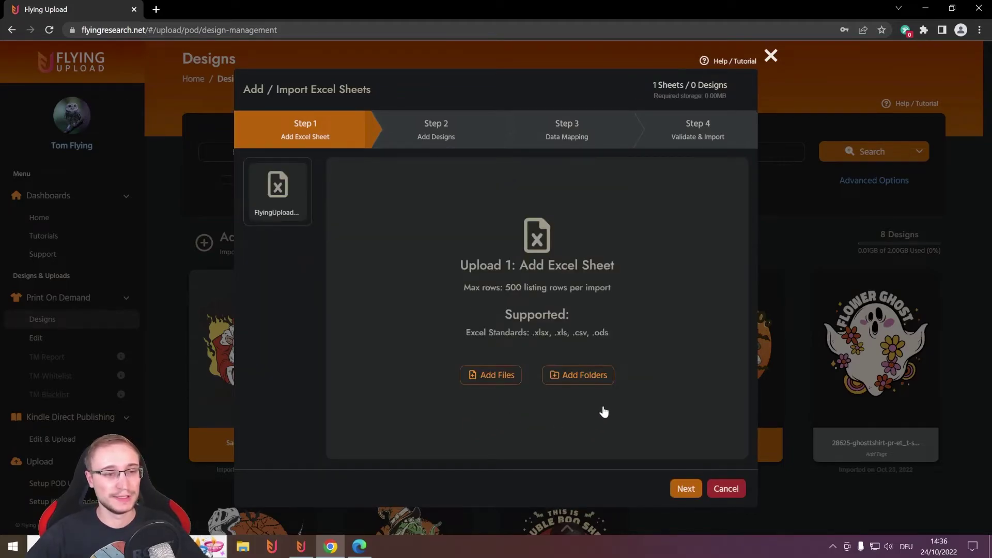
{"action": "left_click", "coordinate": [687, 491]}
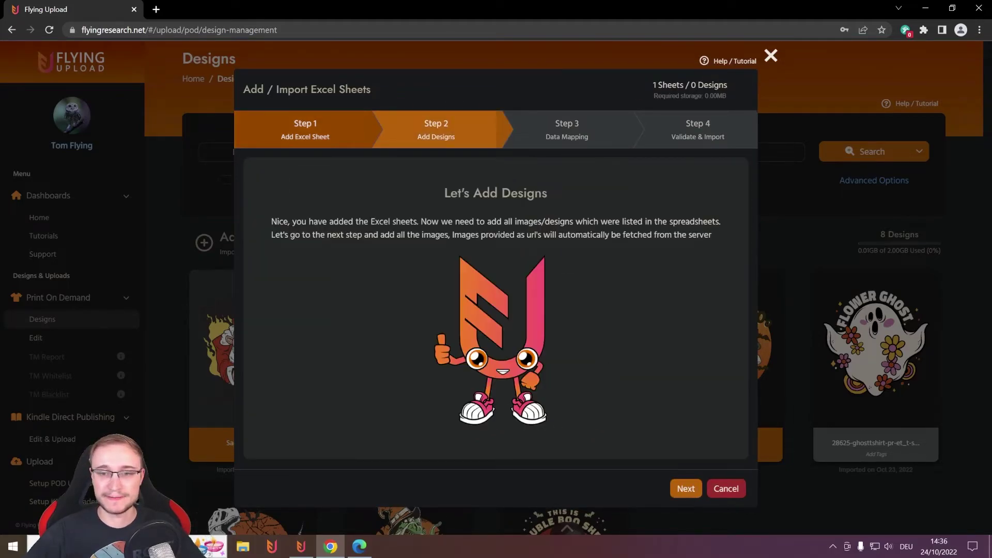
{"action": "left_click", "coordinate": [687, 489]}
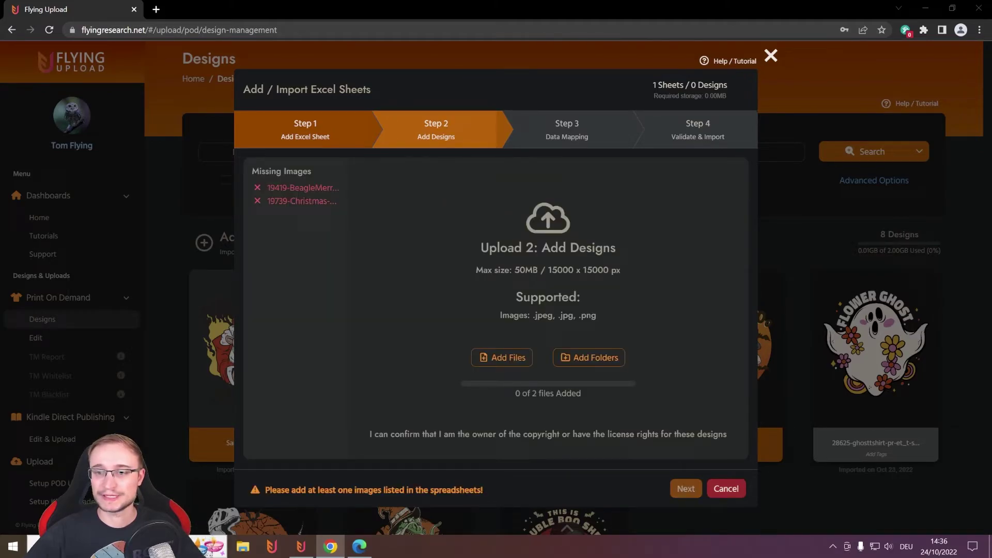
{"action": "left_click_drag", "start_coordinate": [3, 261], "coordinate": [372, 303]}
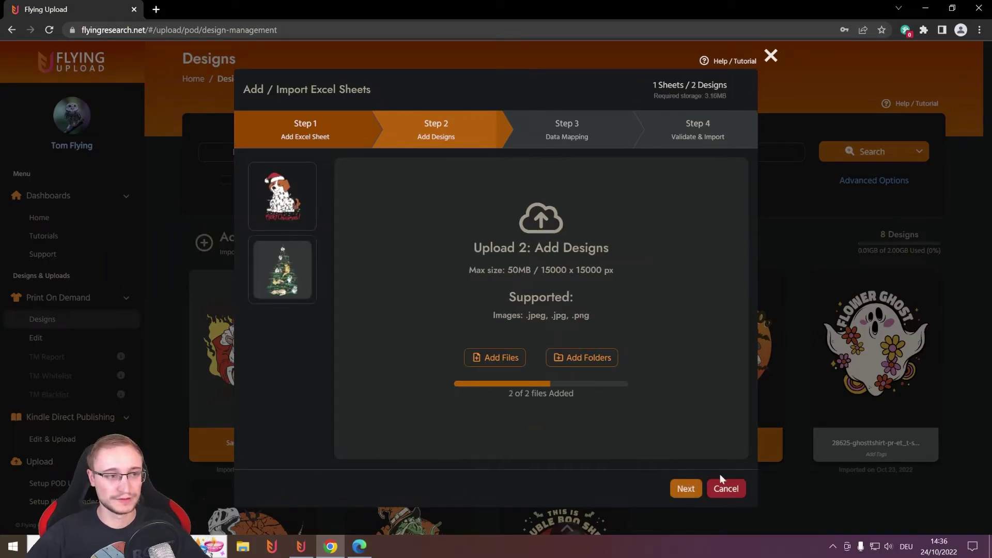
- Advance to the column mapping table and review its Global, Merch and Displate mappings
{"action": "left_click", "coordinate": [686, 490]}
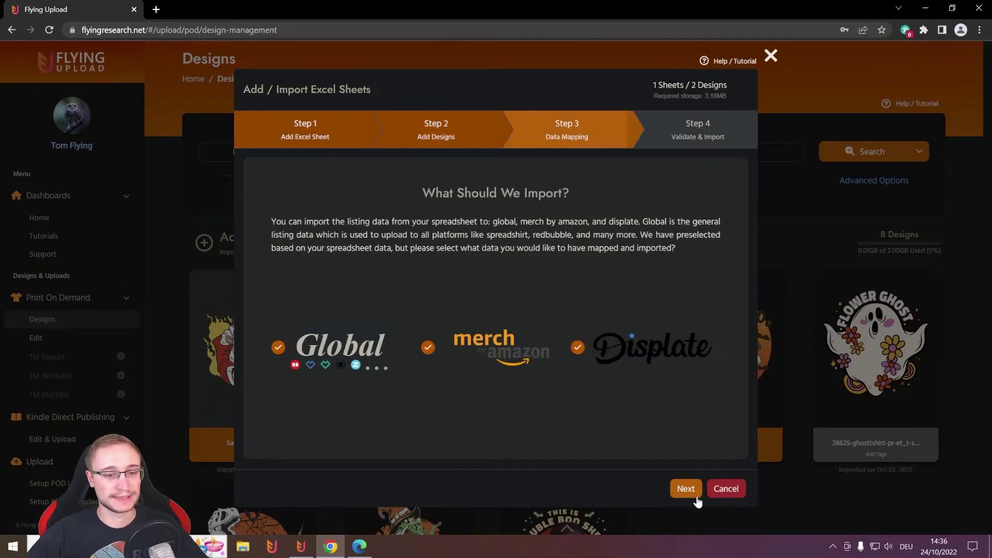
{"action": "left_click", "coordinate": [687, 488]}
{"action": "scroll", "coordinate": [516, 269], "scroll_direction": "down", "scroll_amount": 10}
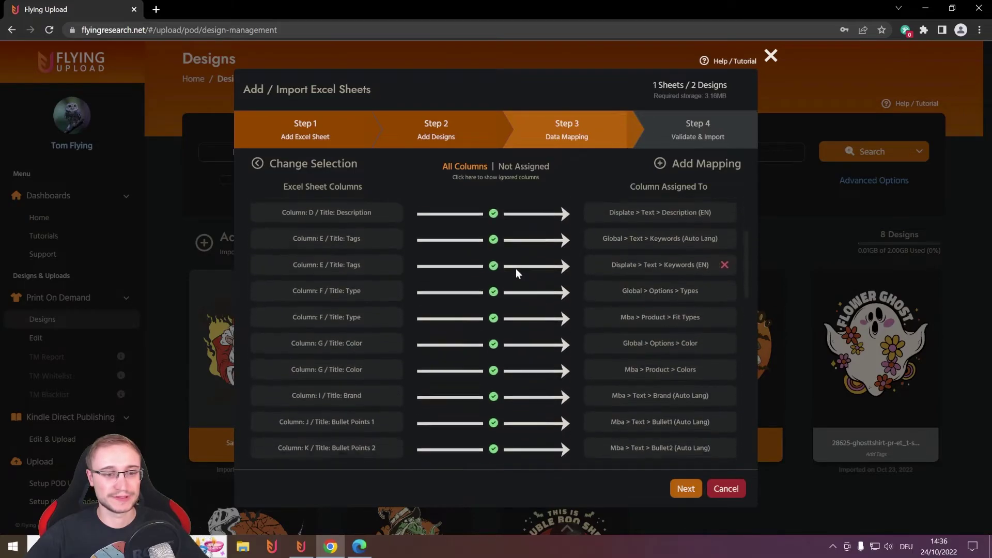
{"action": "scroll", "coordinate": [522, 281], "scroll_direction": "down", "scroll_amount": 3}
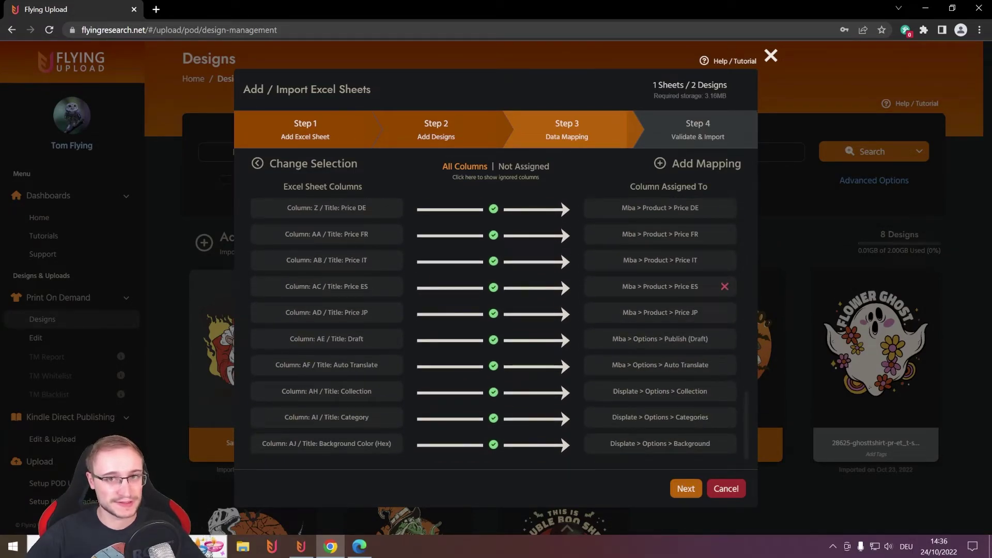
- At validation, change the invalid 'sapphire' colour to no_color and import both designs
{"action": "left_click", "coordinate": [689, 489]}
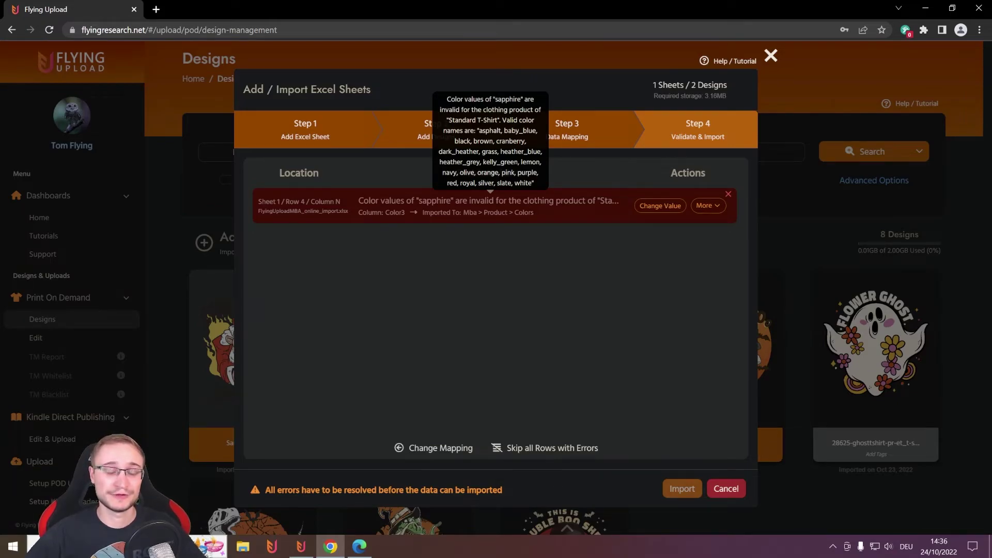
{"action": "left_click", "coordinate": [661, 206]}
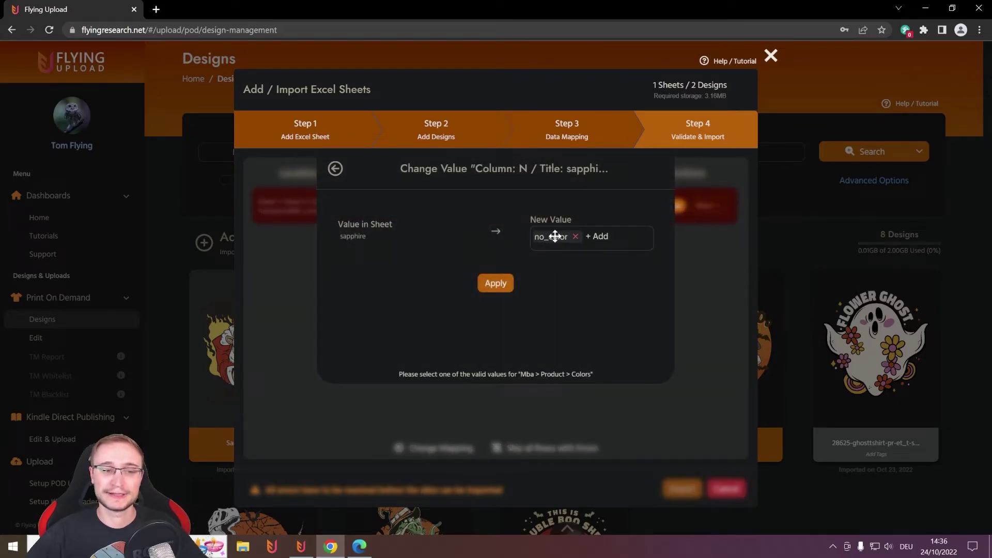
{"action": "left_click", "coordinate": [496, 283]}
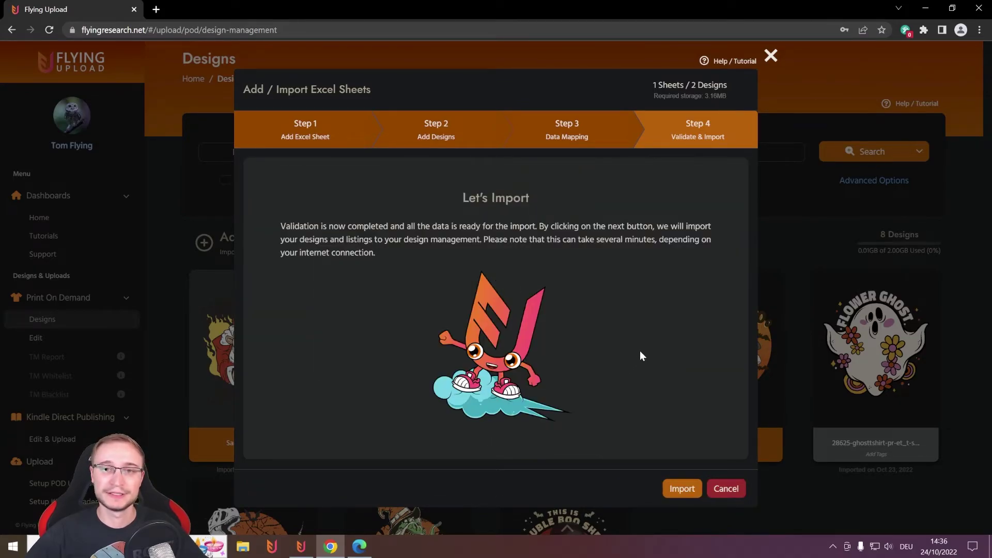
{"action": "left_click", "coordinate": [677, 490]}
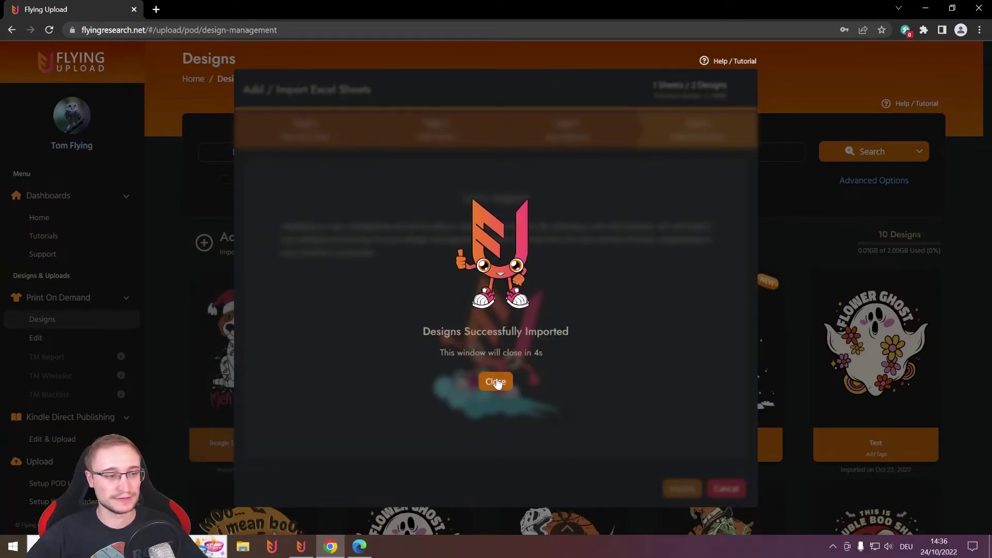
- Dismiss the import success message and open the two imported designs for editing
{"action": "left_click", "coordinate": [496, 382]}
{"action": "scroll", "coordinate": [411, 222], "scroll_direction": "down", "scroll_amount": 1}
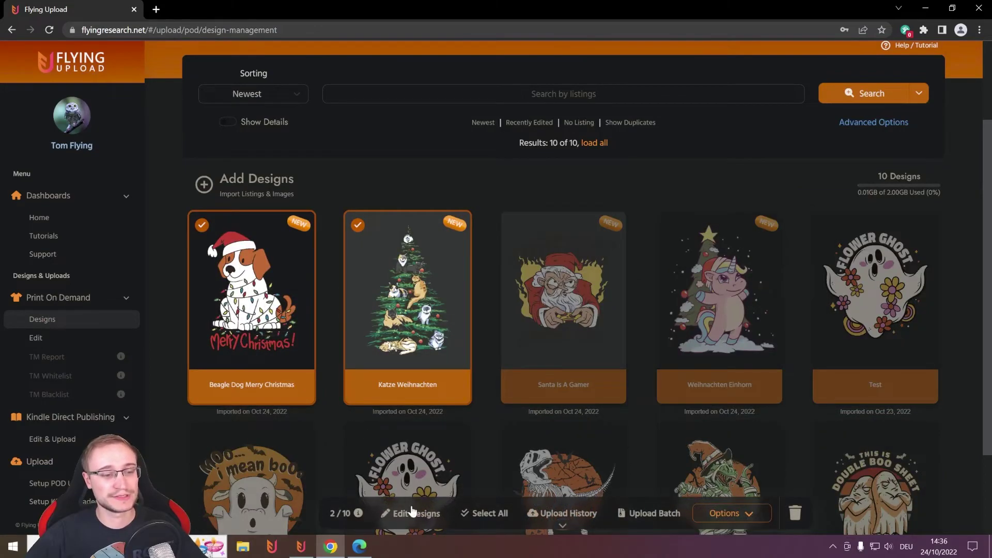
{"action": "left_click", "coordinate": [416, 514]}
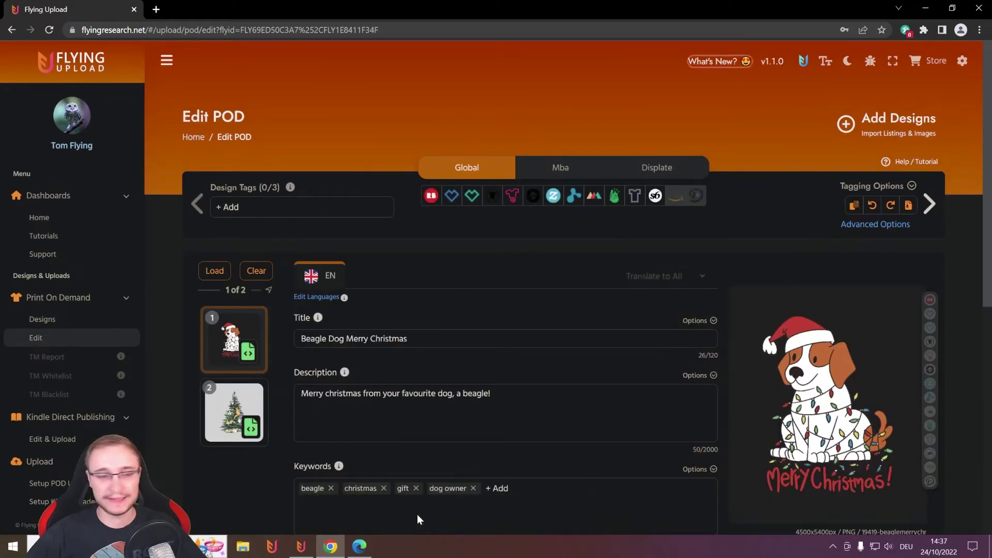
{"action": "scroll", "coordinate": [423, 238], "scroll_direction": "down", "scroll_amount": 2}
{"action": "scroll", "coordinate": [448, 178], "scroll_direction": "up", "scroll_amount": 2}
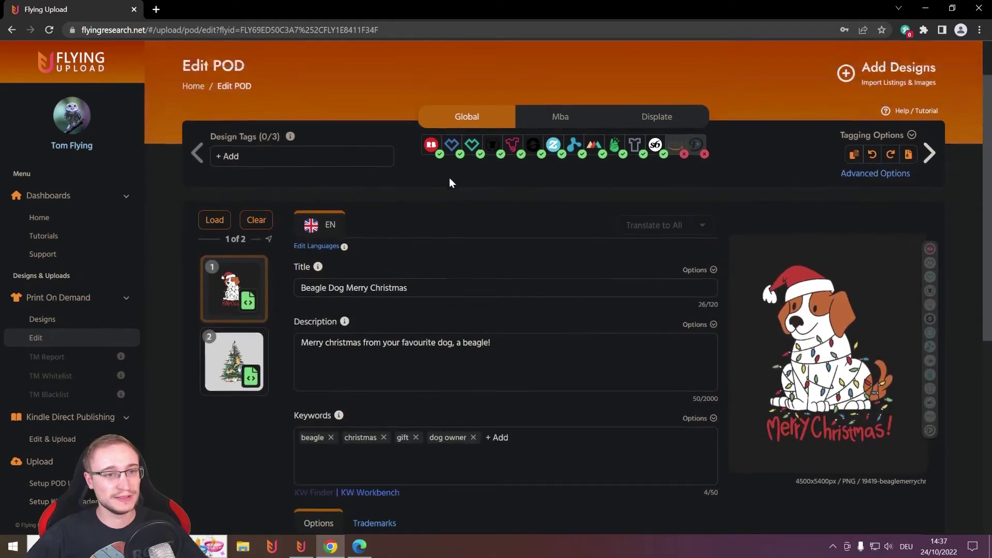
- On the Mba tab, compare both designs' products, colours and prices (beagle: 6 colours, 17.95/16.99)
{"action": "left_click", "coordinate": [549, 173]}
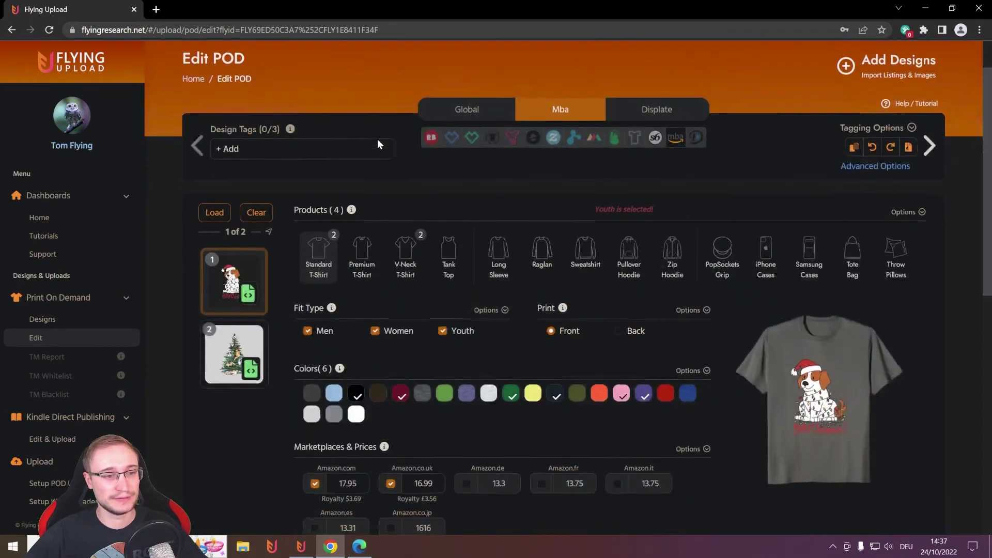
{"action": "scroll", "coordinate": [377, 139], "scroll_direction": "down", "scroll_amount": 2}
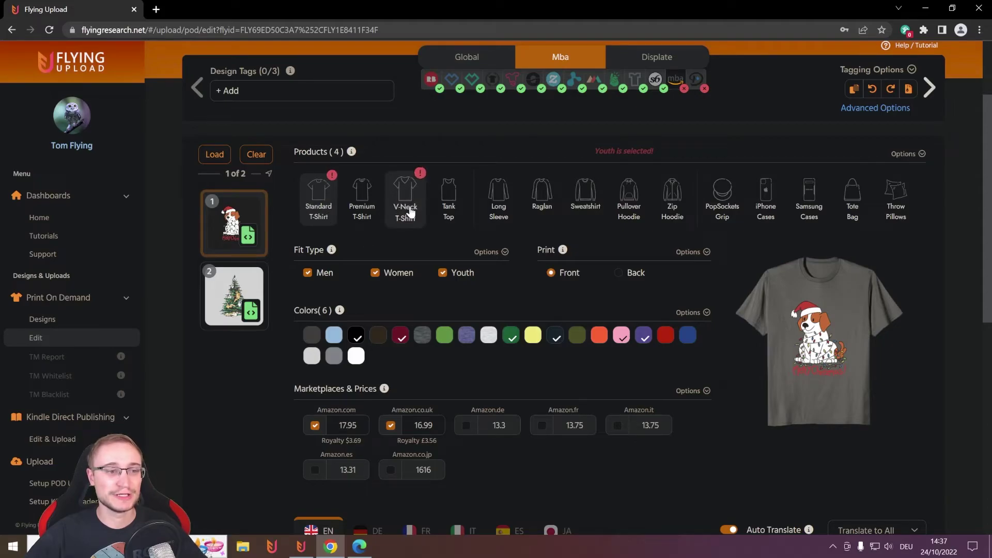
{"action": "left_click", "coordinate": [215, 284]}
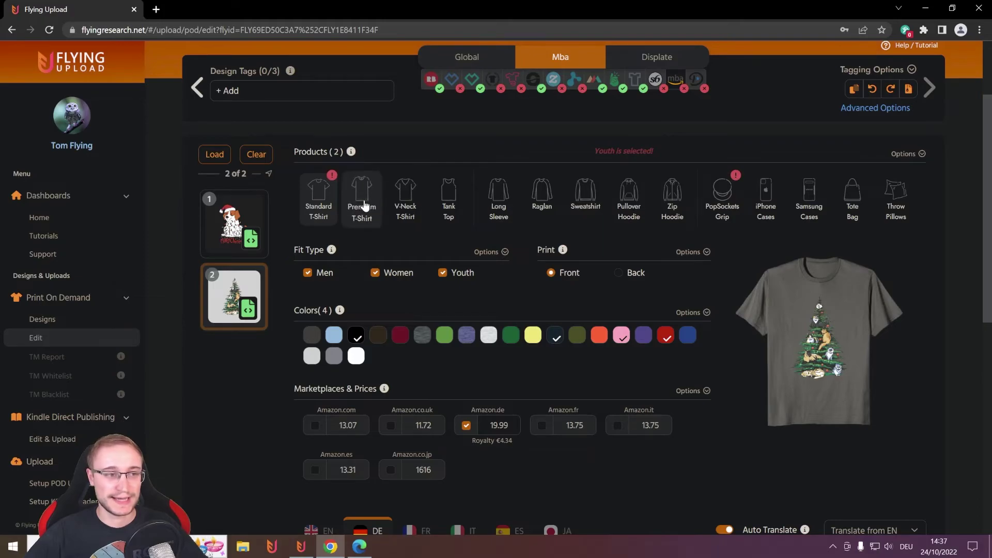
{"action": "mouse_move", "coordinate": [332, 175]}
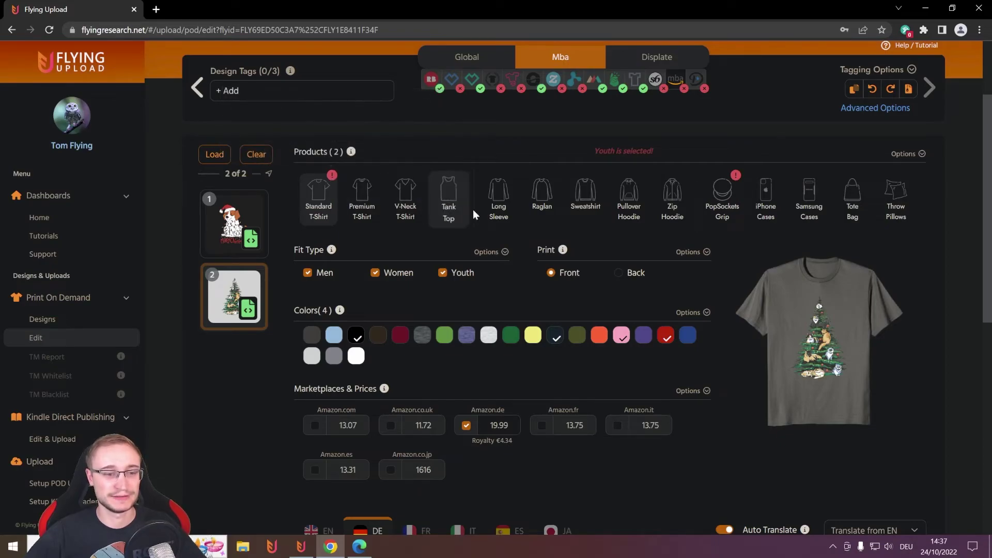
{"action": "scroll", "coordinate": [473, 209], "scroll_direction": "down", "scroll_amount": 7}
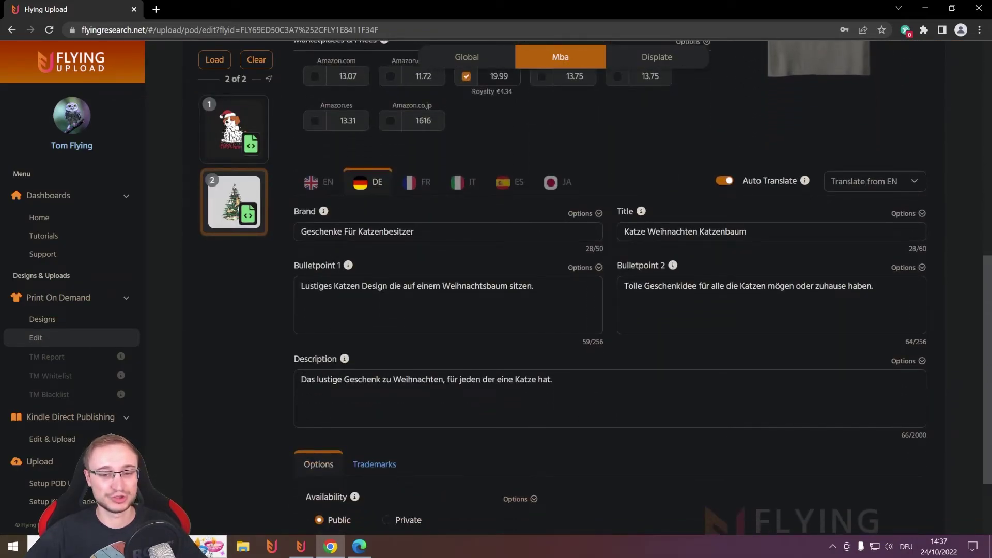
{"action": "scroll", "coordinate": [223, 341], "scroll_direction": "up", "scroll_amount": 9}
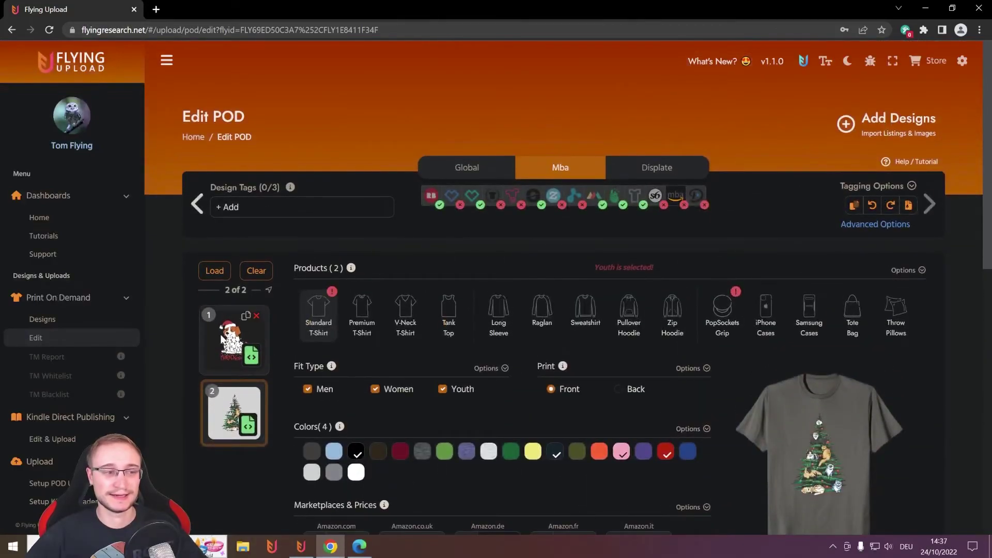
{"action": "left_click", "coordinate": [223, 341]}
{"action": "scroll", "coordinate": [183, 277], "scroll_direction": "down", "scroll_amount": 2}
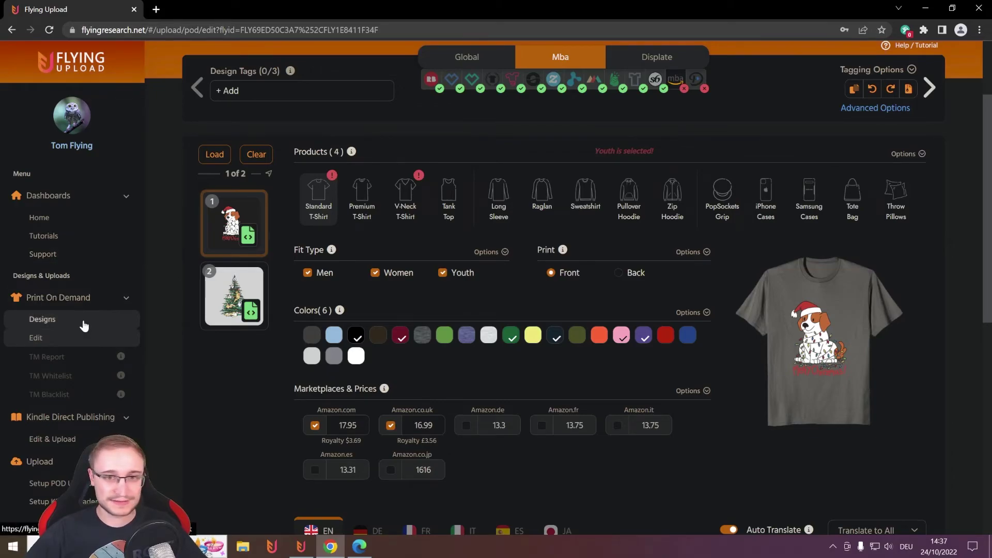
- Select Beagle Dog Merry Christmas and Katze Weihnachten in the Designs library and download their upload batch
{"action": "left_click", "coordinate": [84, 325]}
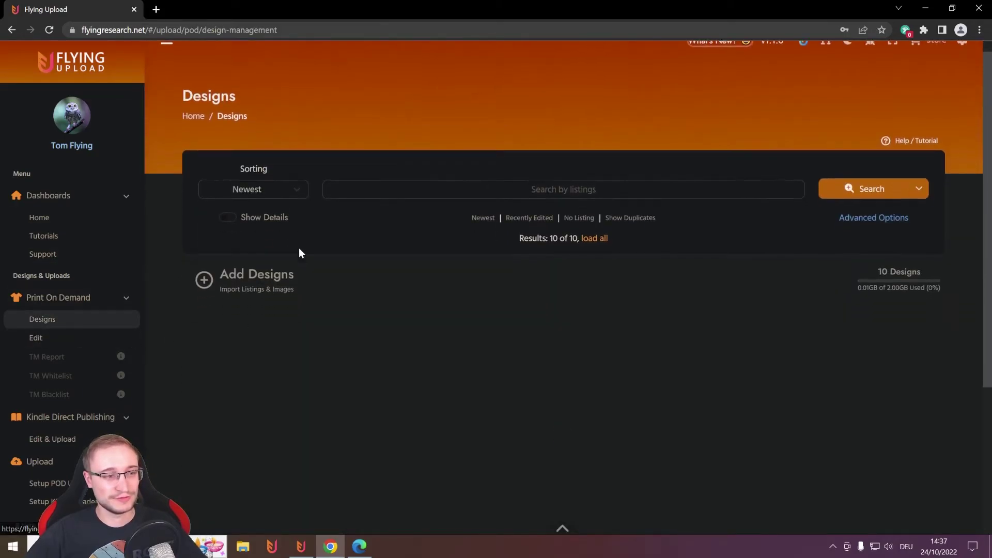
{"action": "left_click", "coordinate": [201, 224]}
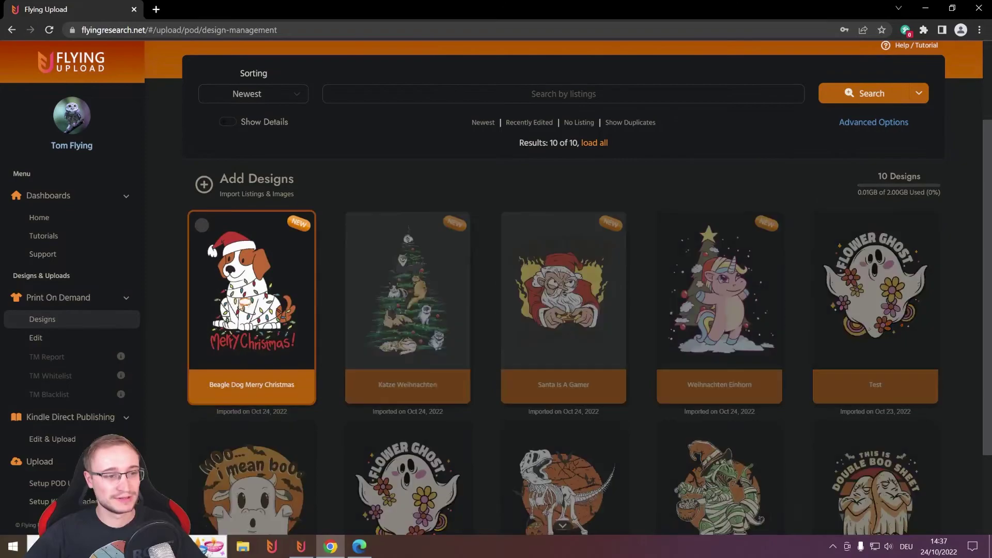
{"action": "left_click", "coordinate": [357, 224]}
{"action": "scroll", "coordinate": [622, 461], "scroll_direction": "up", "scroll_amount": 1}
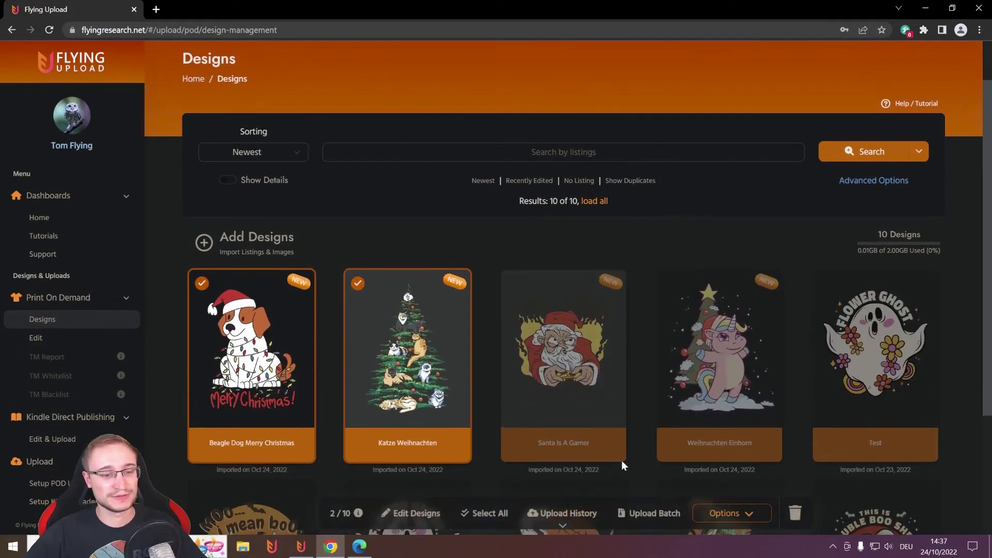
{"action": "left_click", "coordinate": [664, 516]}
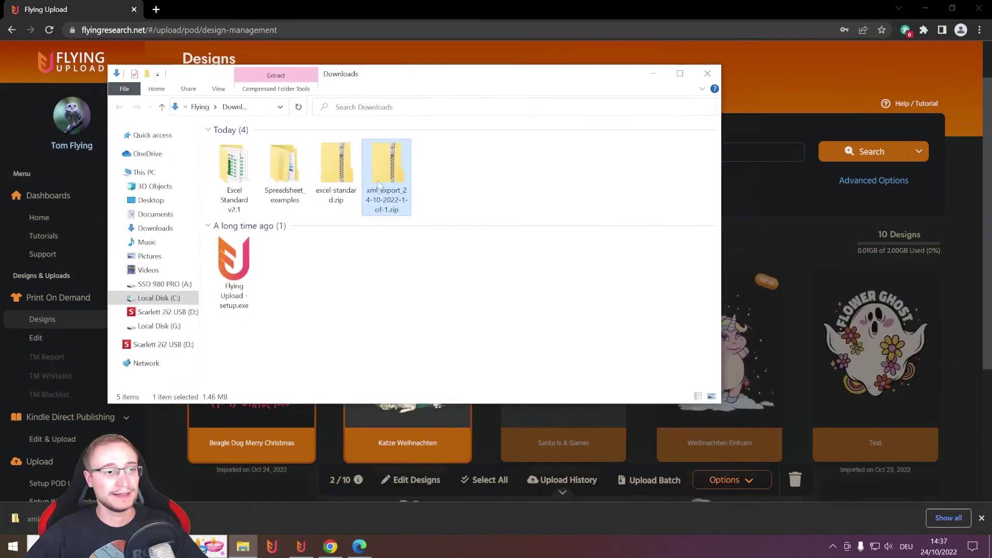
- Extract xml_export_24-10-2022-1-of-1.zip into Downloads with 7-Zip's Extract Here
{"action": "right_click", "coordinate": [381, 187]}
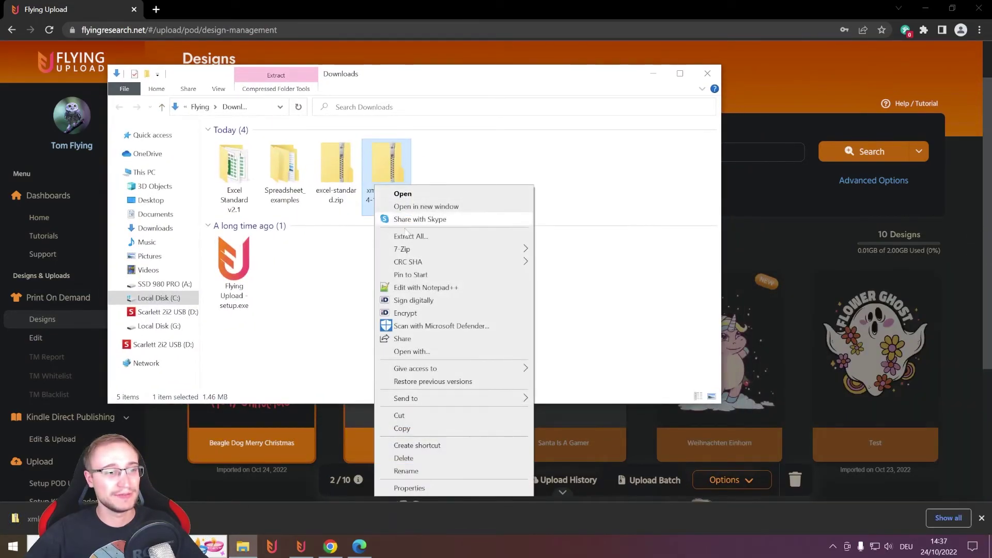
{"action": "mouse_move", "coordinate": [413, 249]}
{"action": "left_click", "coordinate": [573, 289]}
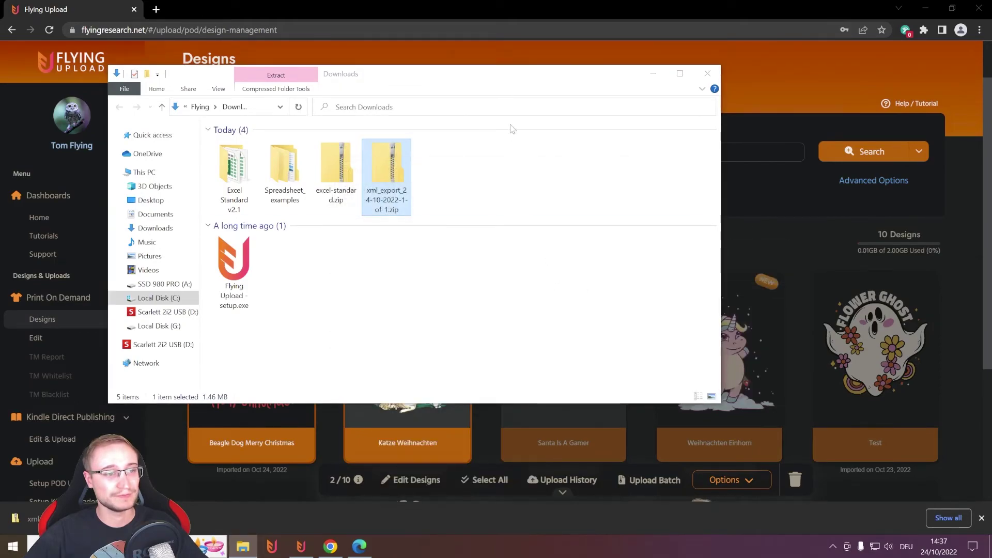
- Load the extracted beagle and Christmas tree PNGs into Flying Upload POD's file list
{"action": "left_click", "coordinate": [298, 550]}
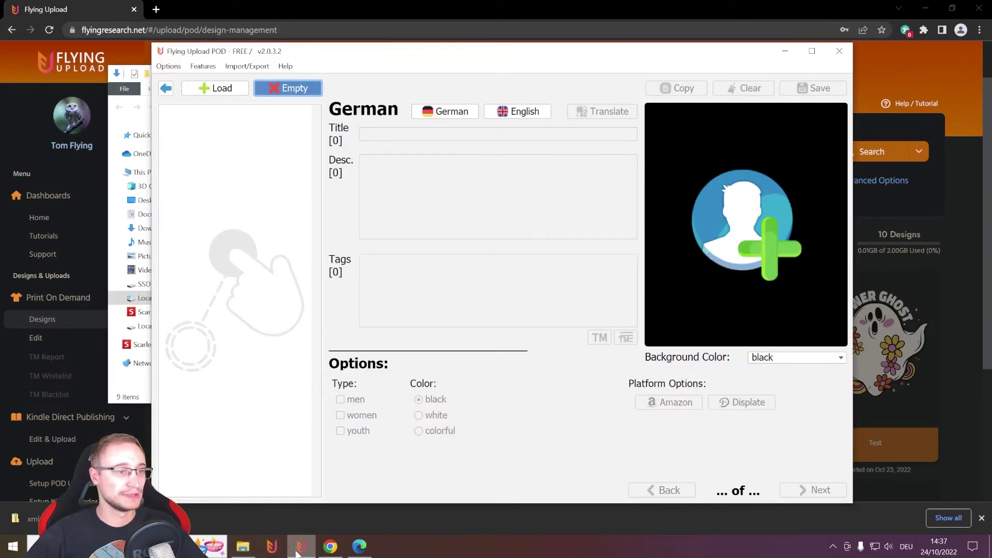
{"action": "left_click", "coordinate": [243, 546]}
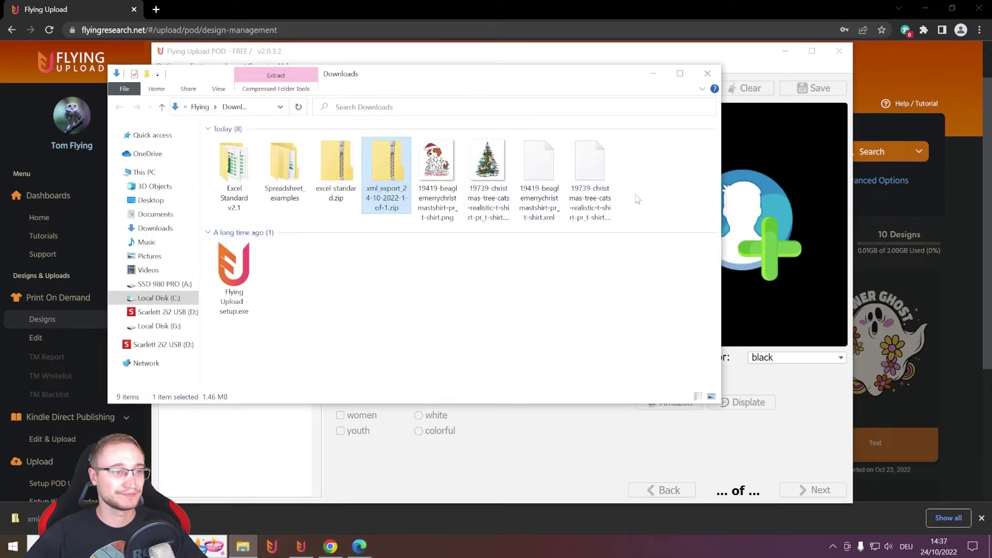
{"action": "left_click", "coordinate": [437, 170]}
{"action": "left_click", "coordinate": [487, 170], "text": "ctrl"}
{"action": "left_click_drag", "start_coordinate": [447, 80], "coordinate": [644, 125]}
{"action": "left_click_drag", "start_coordinate": [639, 209], "coordinate": [261, 217]}
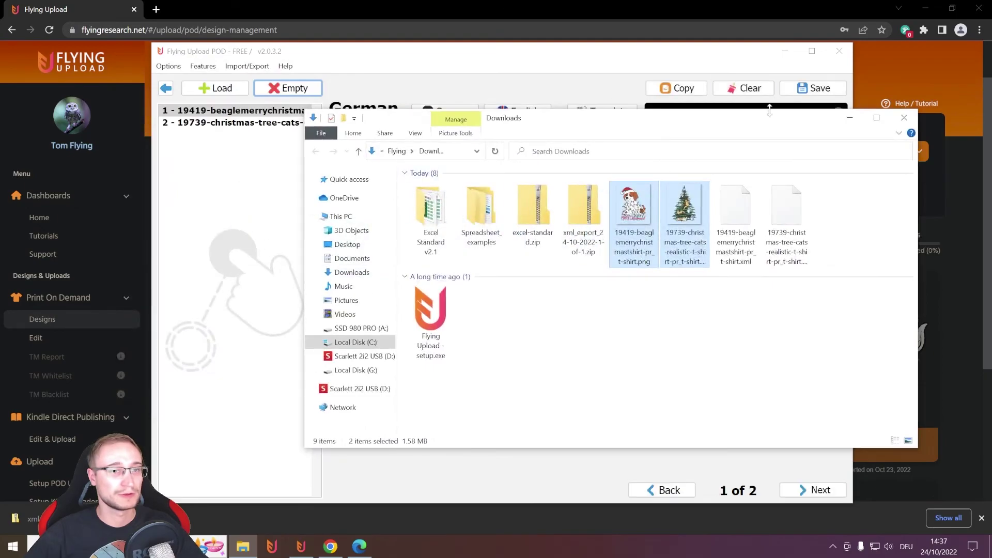
- Check the upload sites page, then open design 1 of 2, the Merry Christmas beagle, in the editor
{"action": "left_click", "coordinate": [850, 119]}
{"action": "left_click", "coordinate": [166, 87]}
{"action": "left_click", "coordinate": [605, 312]}
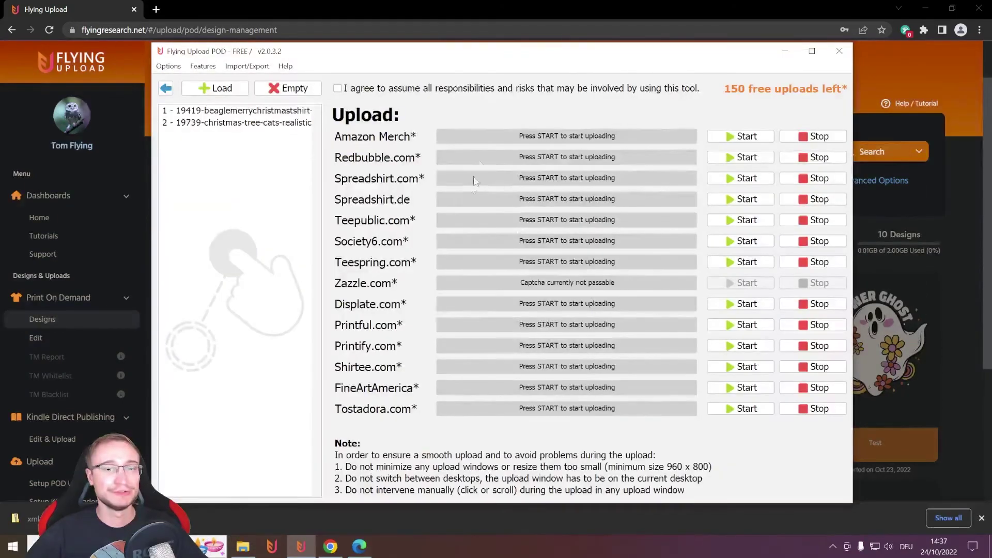
{"action": "left_click", "coordinate": [166, 88]}
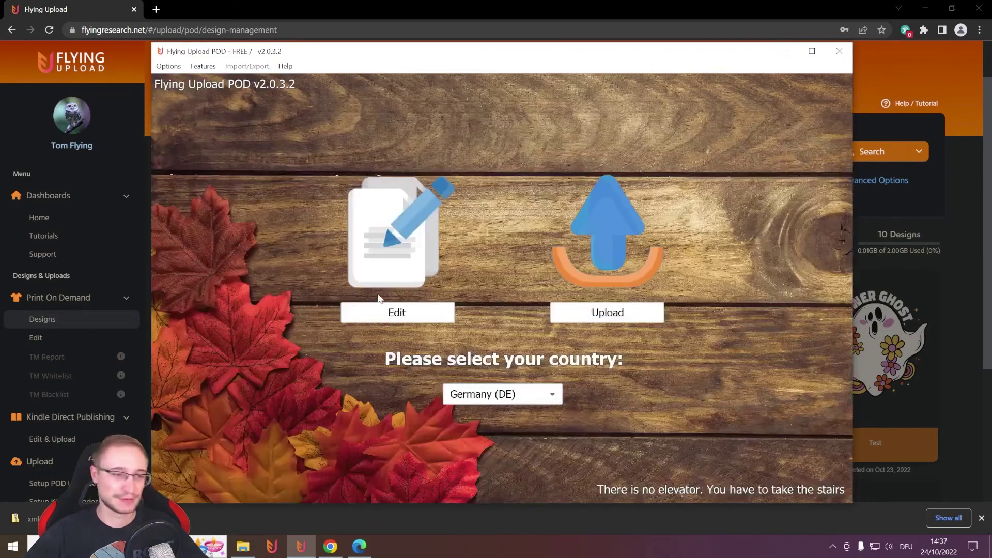
{"action": "left_click", "coordinate": [402, 312]}
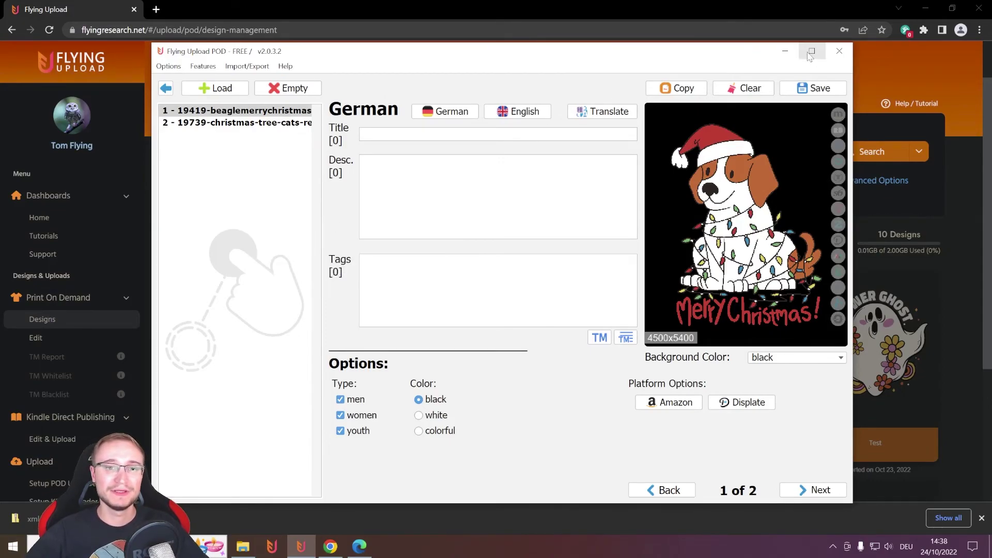
- Minimize Flying Upload POD and close Chrome's downloads bar to reveal the 10-design library
{"action": "left_click", "coordinate": [785, 51]}
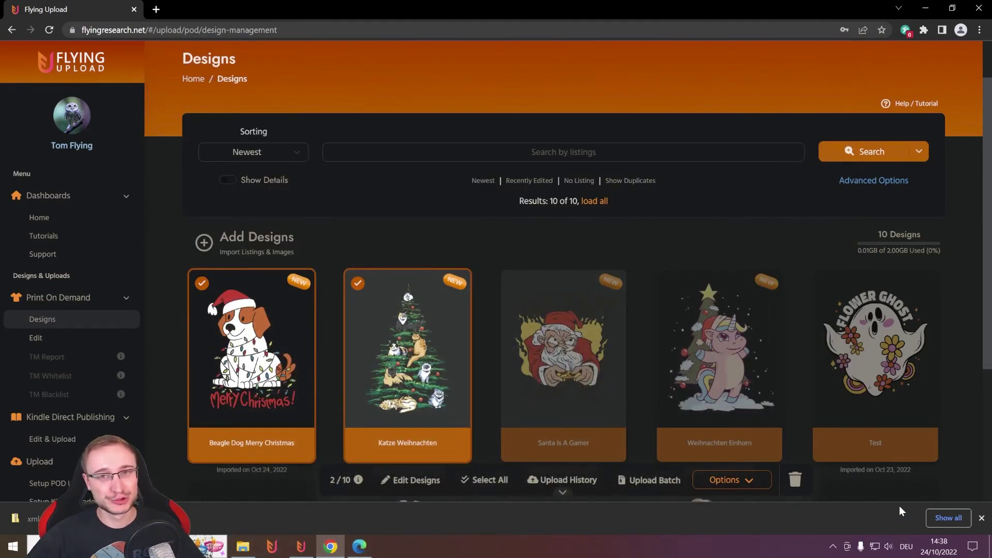
{"action": "left_click", "coordinate": [982, 518]}
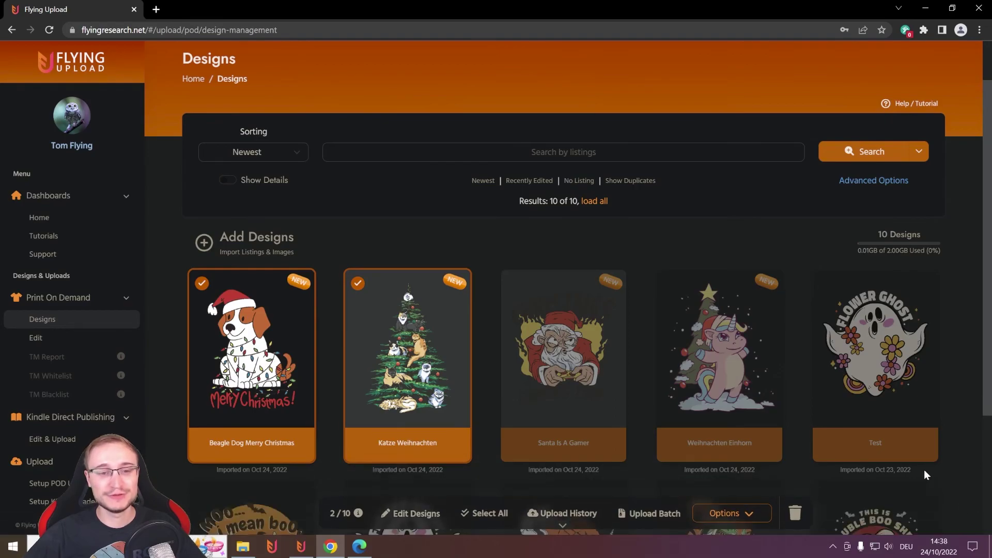